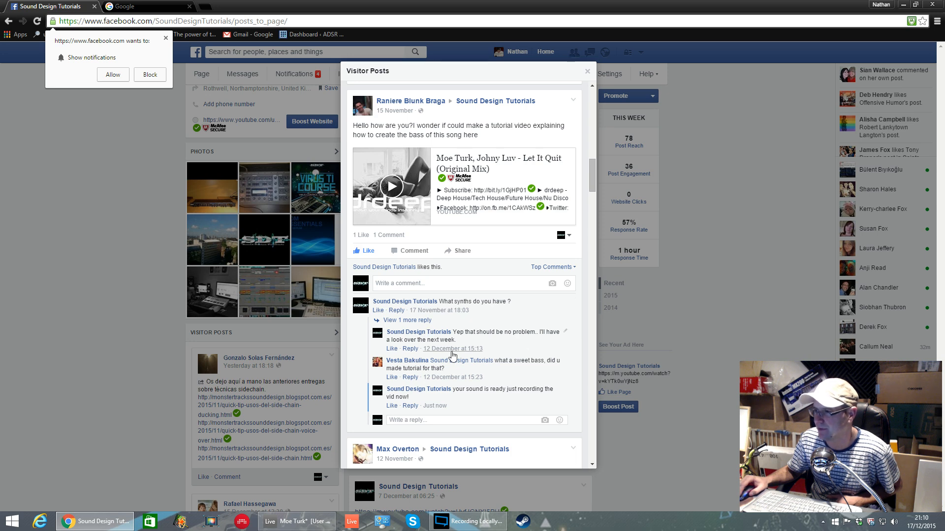
- Show the hidden reply on the "Let It Quit" bass request, close the visitor posts and switch to Ableton Live
left_click(406, 320)
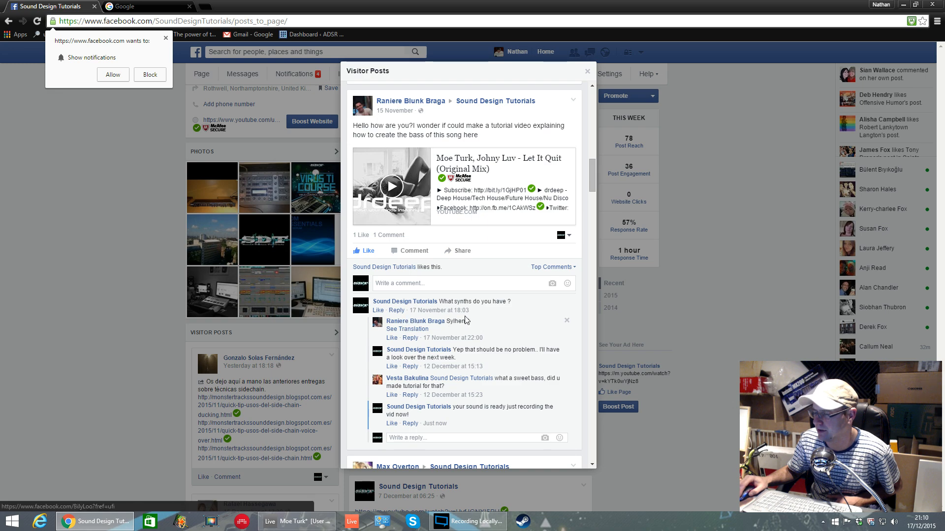
left_click(588, 73)
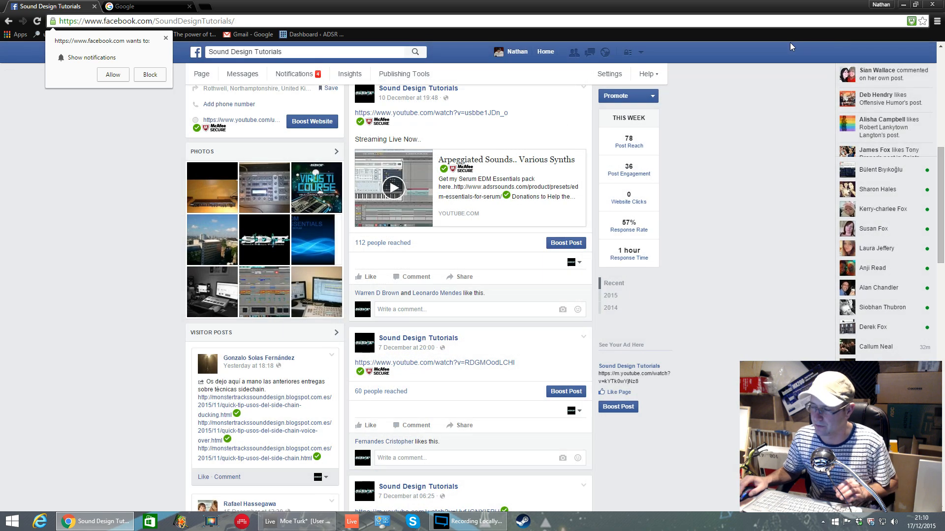
left_click(932, 6)
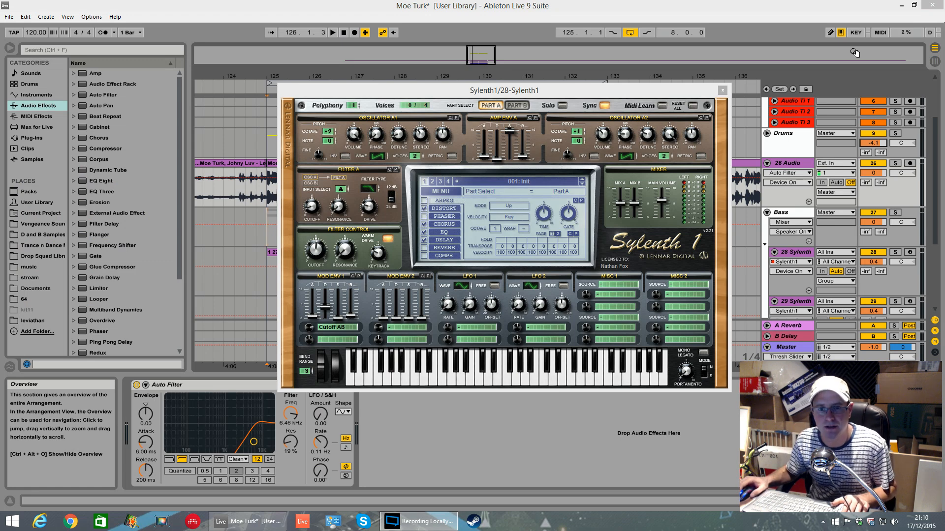
- Move the Sylenth1 window clear of the arrangement and play from bar 125, showing the 26 Audio track's devices
left_click_drag(653, 91, 631, 445)
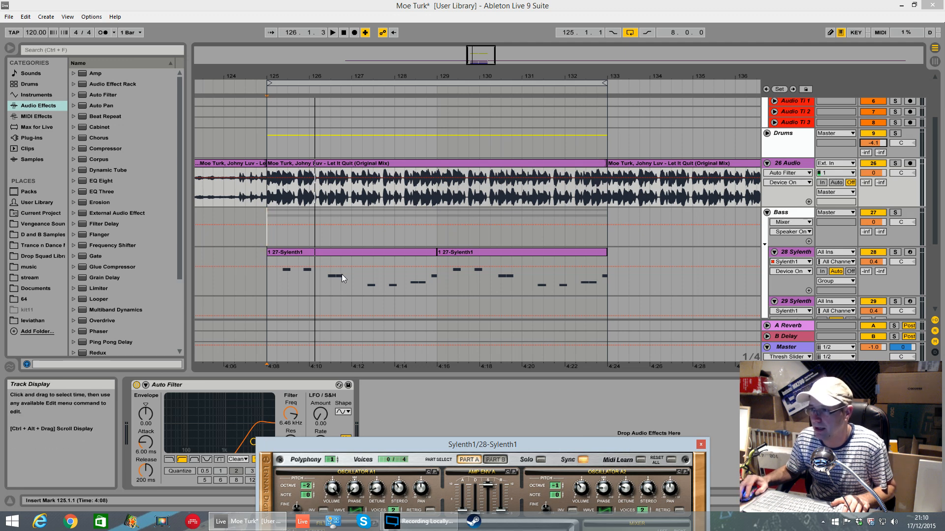
left_click(262, 279)
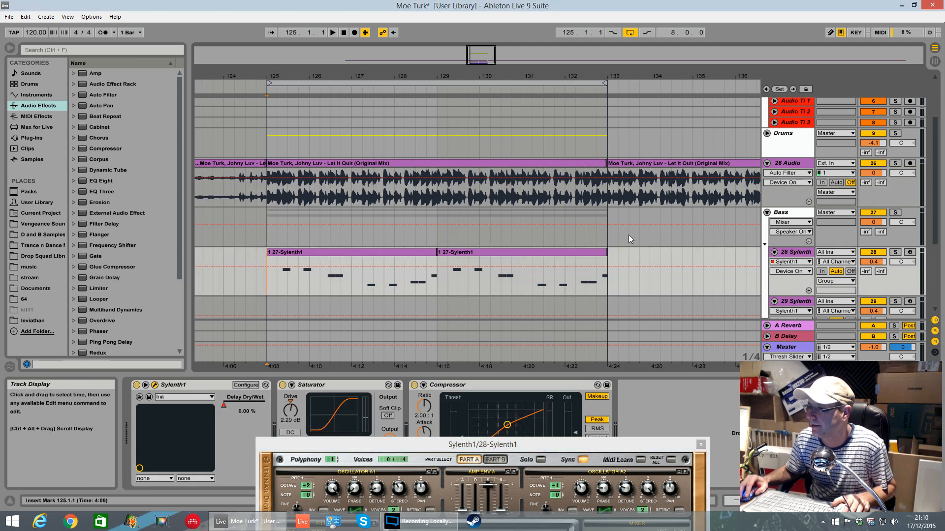
key("space")
left_click(791, 164)
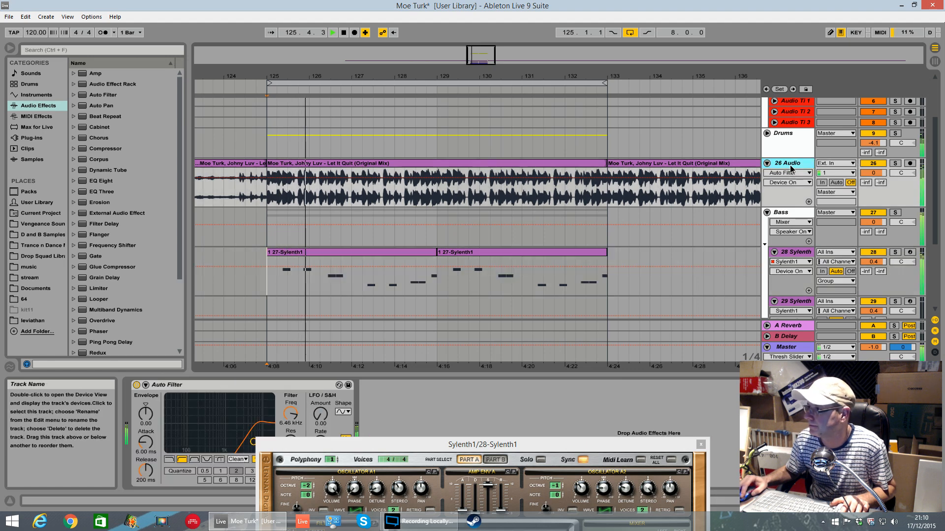
left_click_drag(442, 449, 565, 449)
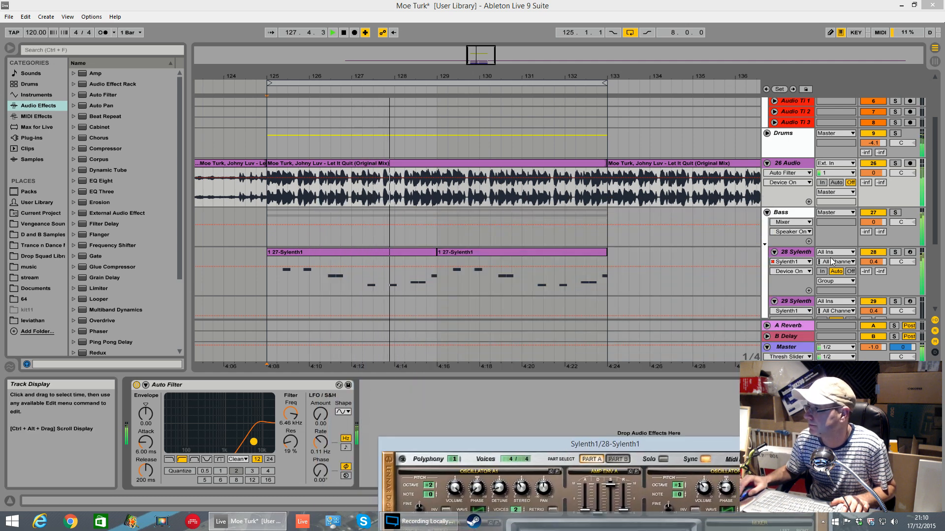
- Add a Compressor after Sylenth1 on the 30 Sylenth track
scroll(935, 220, "down", 5)
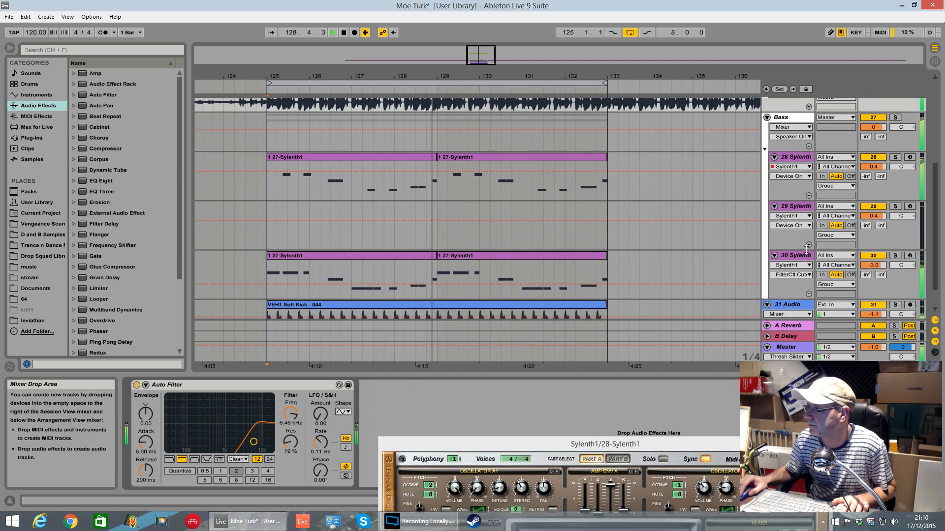
left_click(805, 256)
left_click_drag(106, 148, 264, 440)
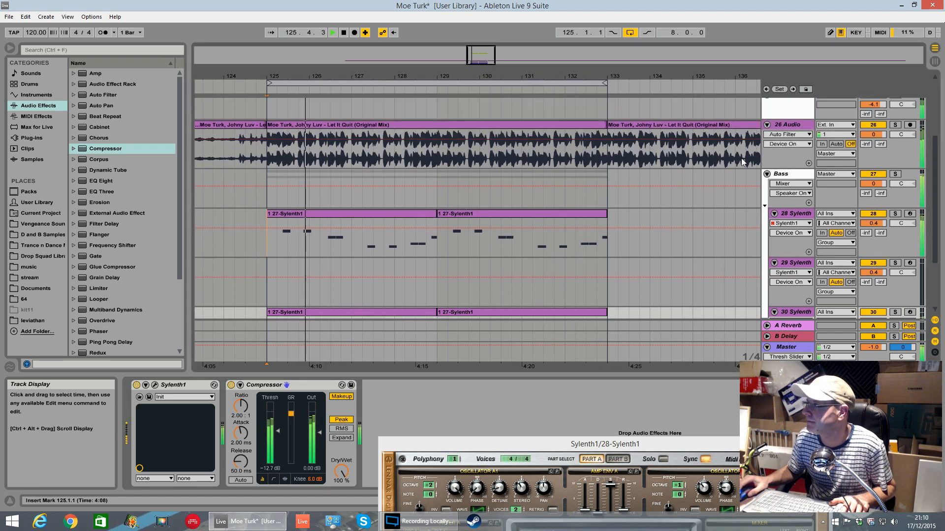
- Show the 26 Audio track's Auto Filter, listen to the loop against the reference song and stop playback
scroll(789, 124, "up", 2)
left_click(789, 124)
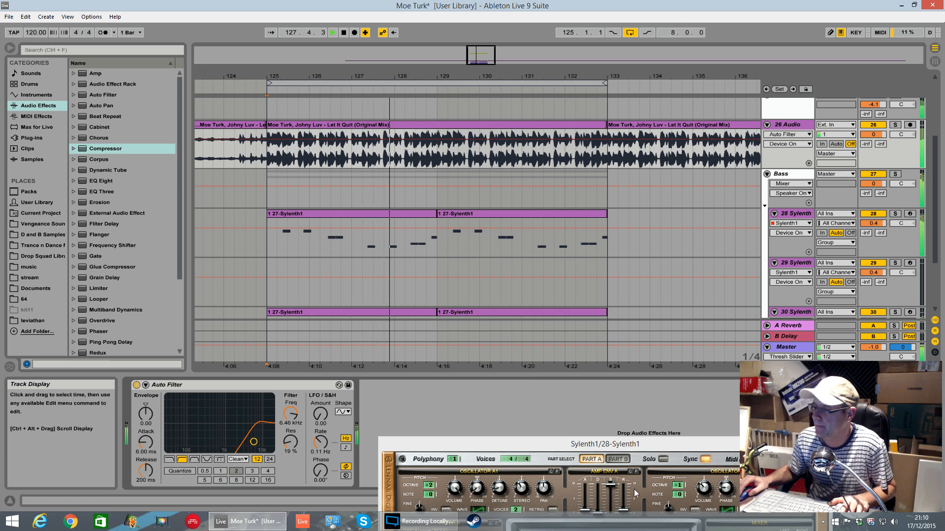
left_click_drag(737, 445, 710, 382)
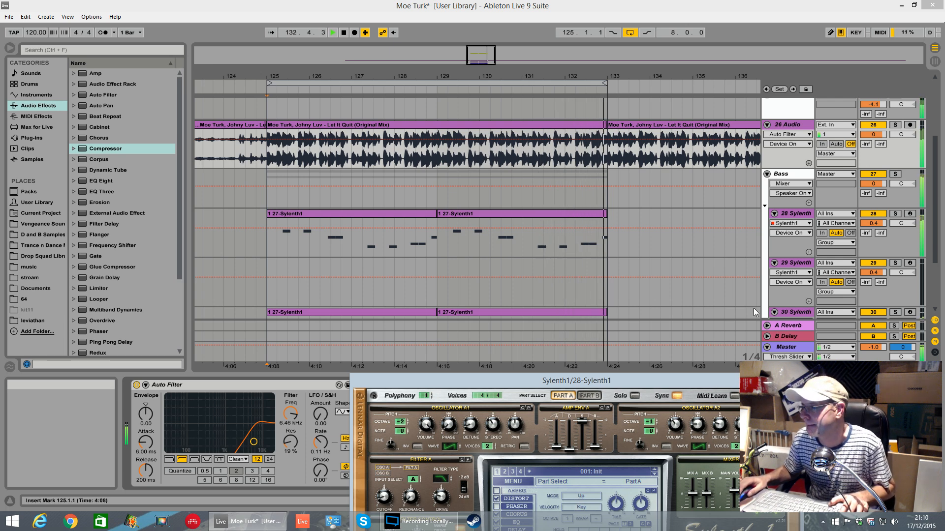
key("space")
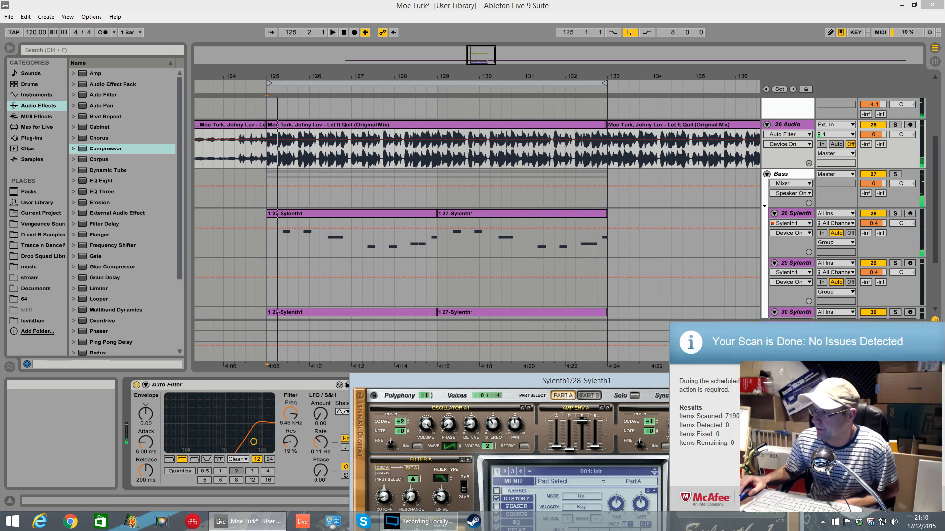
- Place the insert marker at bar 134 and solo the 26 Audio reference track
left_click(646, 241)
scroll(271, 302, "down", 2)
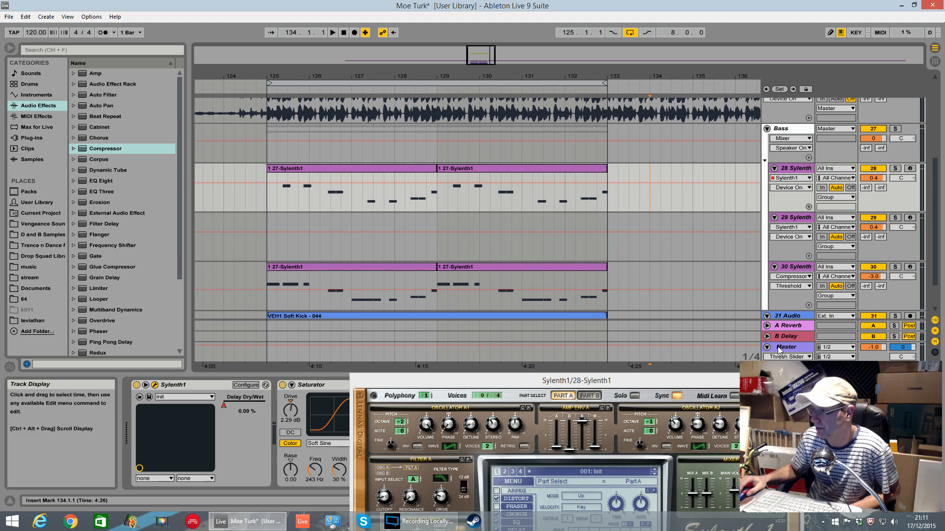
scroll(741, 279, "up", 5)
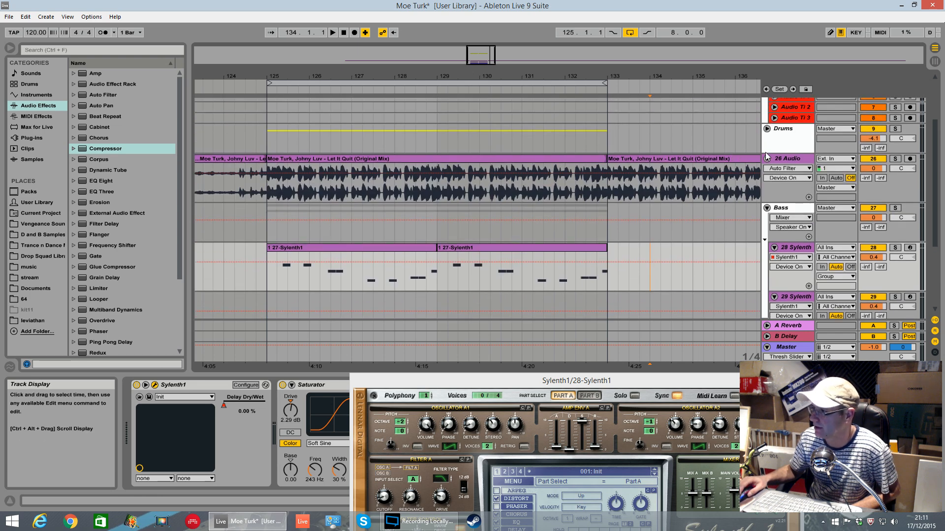
left_click(795, 163)
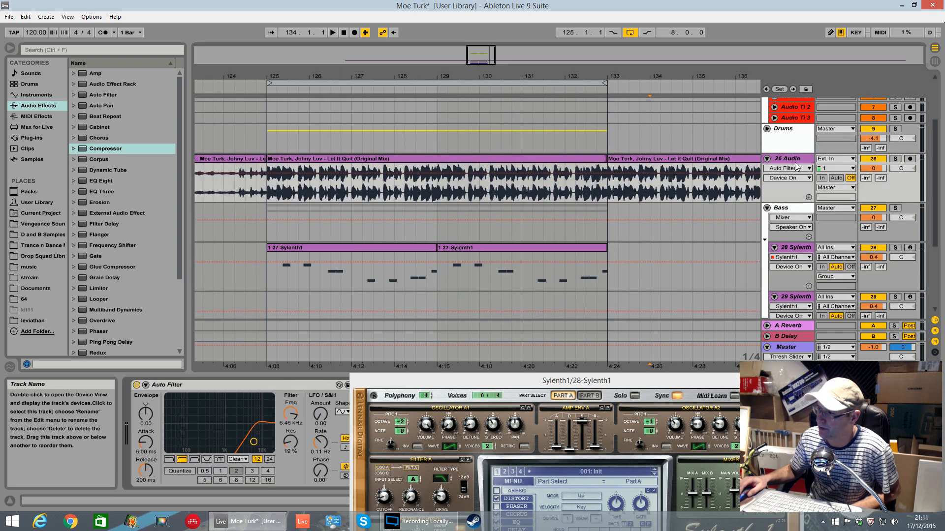
left_click(894, 159)
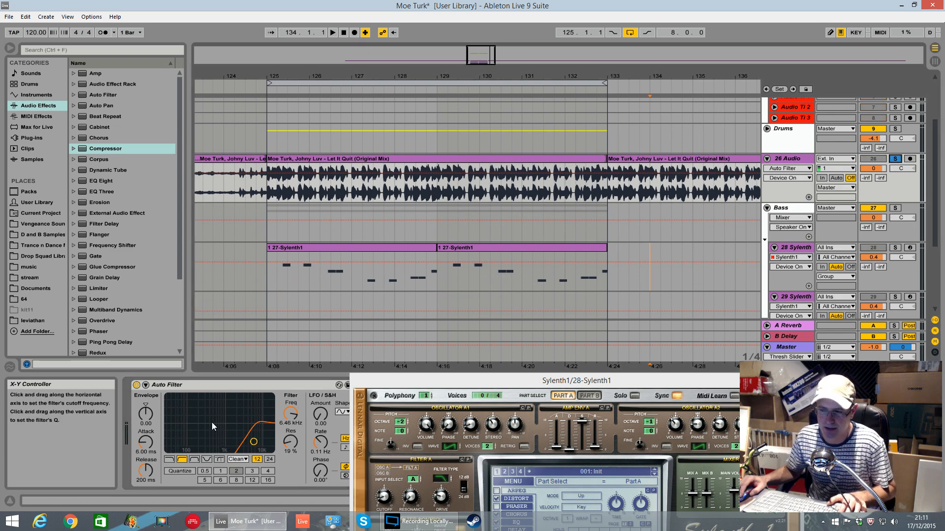
- Adjust the reference track's Auto Filter to 4.66 kHz and 16% resonance while listening to playback
key("space")
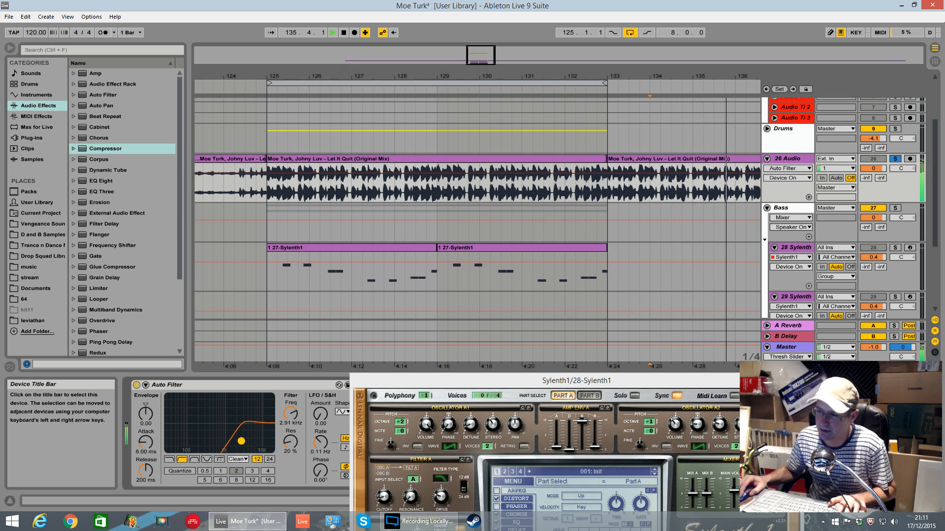
mouse_move(254, 443)
left_mouse_down()
mouse_move(179, 437)
mouse_move(258, 447)
mouse_move(248, 445)
left_mouse_up()
key("space")
key("space")
- Solo the 28 Sylenth track instead and play it from just before bar 125
scroll(596, 260, "down", 3)
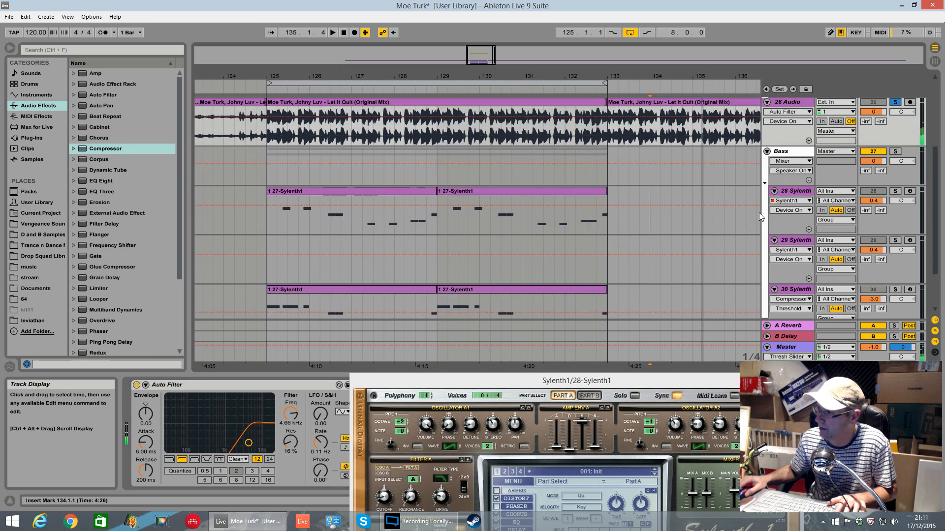
left_click(795, 193)
left_click(894, 191)
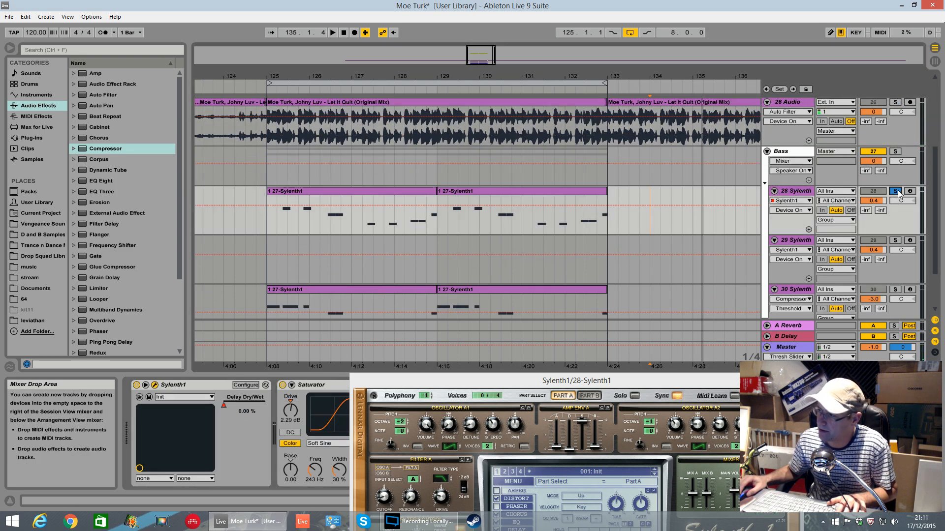
left_click(256, 219)
key("space")
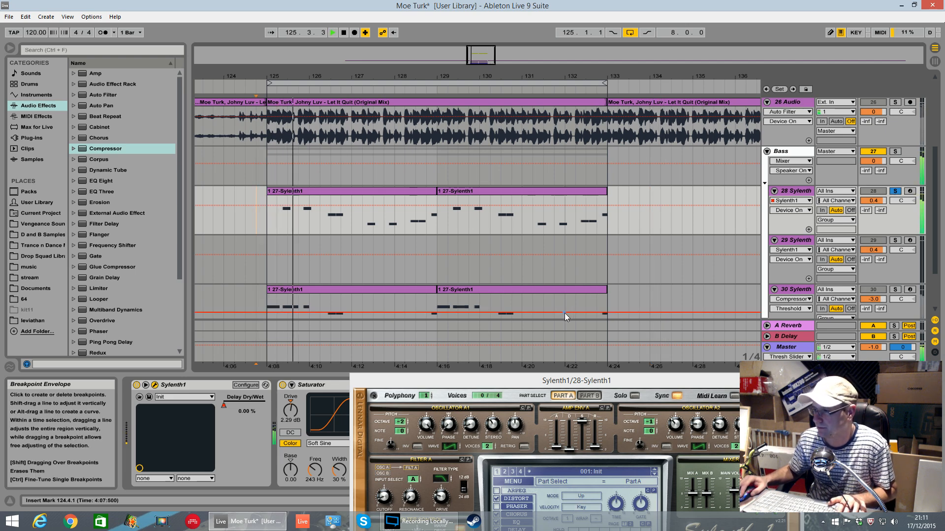
- Bring the full Sylenth1 window into view and initialise its preset
left_click_drag(577, 381, 500, 107)
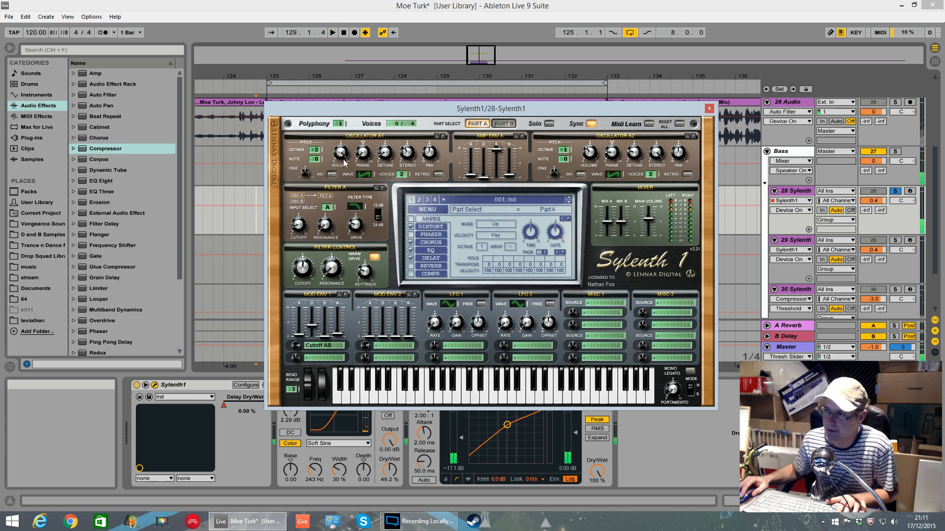
left_click(425, 209)
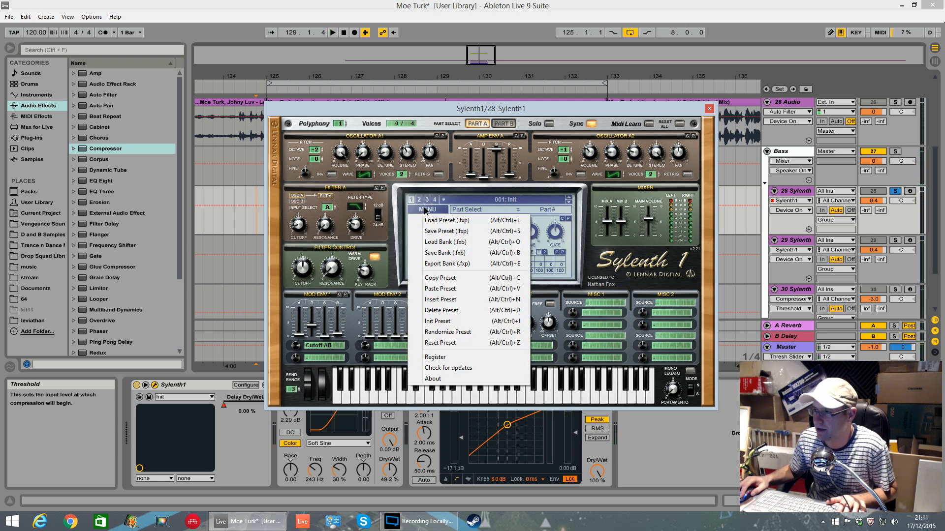
left_click(458, 323)
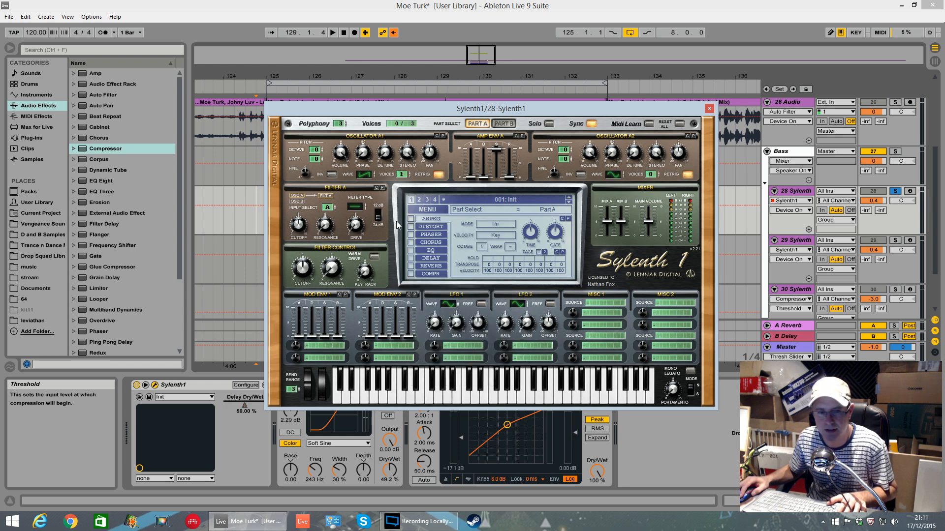
- Play the bass clip to audition the initialised Sylenth1 sound, keeping the full synth window in view
key("space")
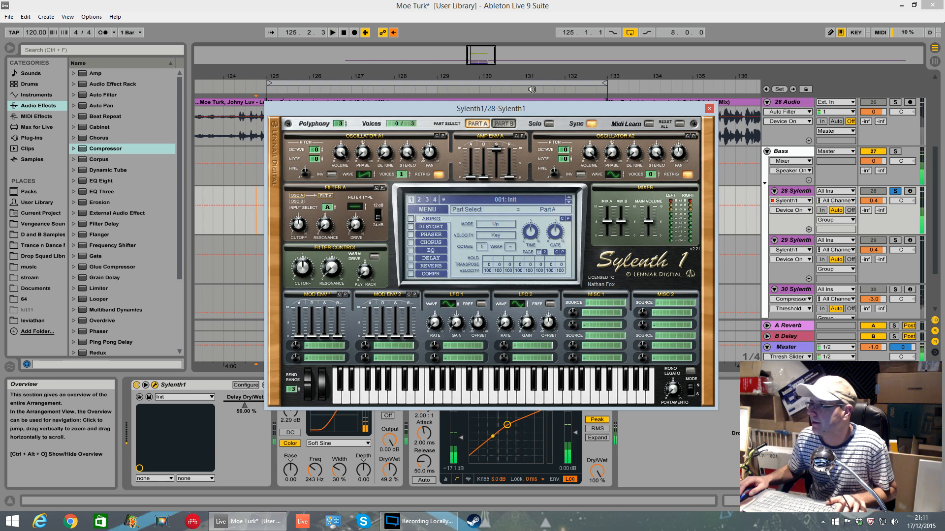
left_click_drag(532, 109, 534, 279)
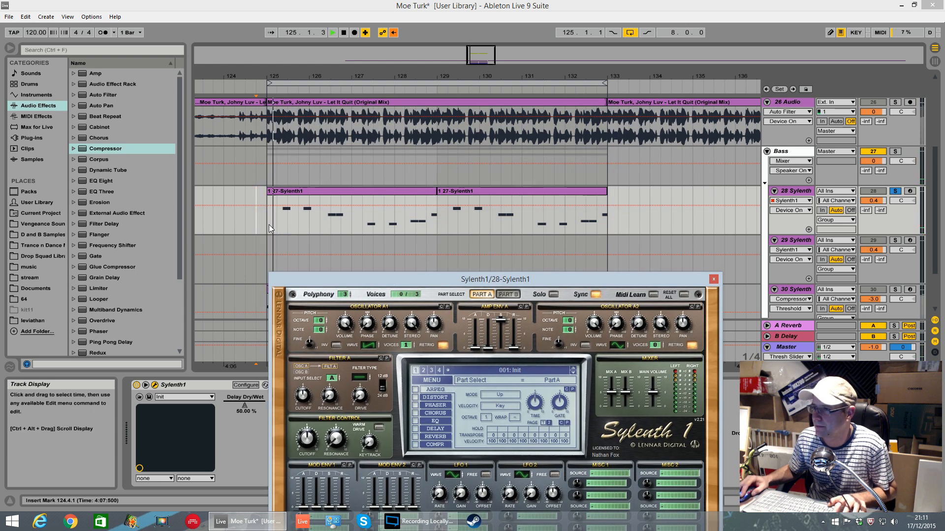
left_click_drag(361, 279, 365, 117)
key("space")
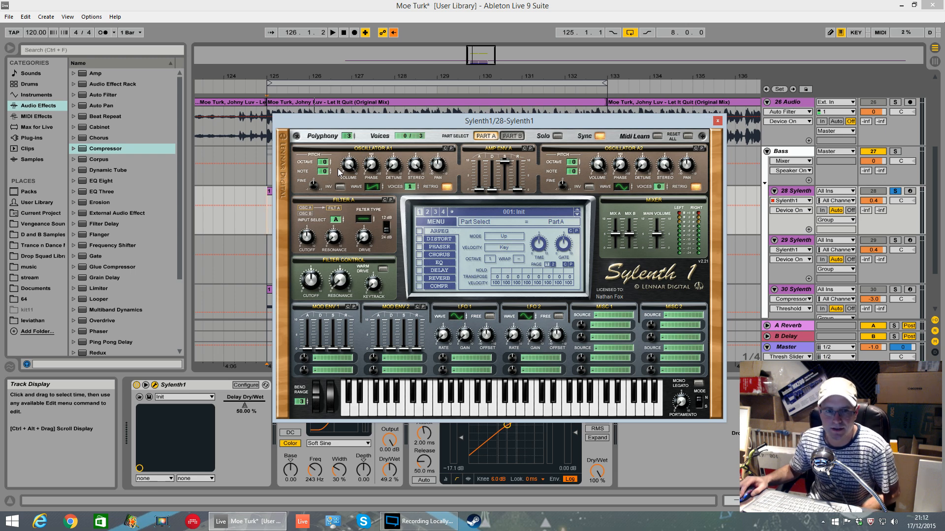
- Set Oscillators A1 and A2 to 2 voices each, with A1 at octave -2 and A2 at octave -1
left_click(416, 185)
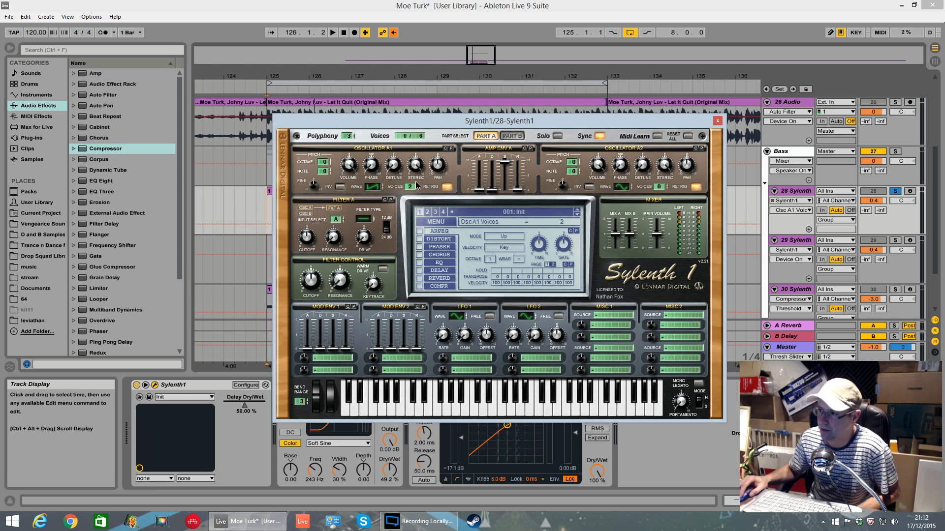
left_click(665, 185)
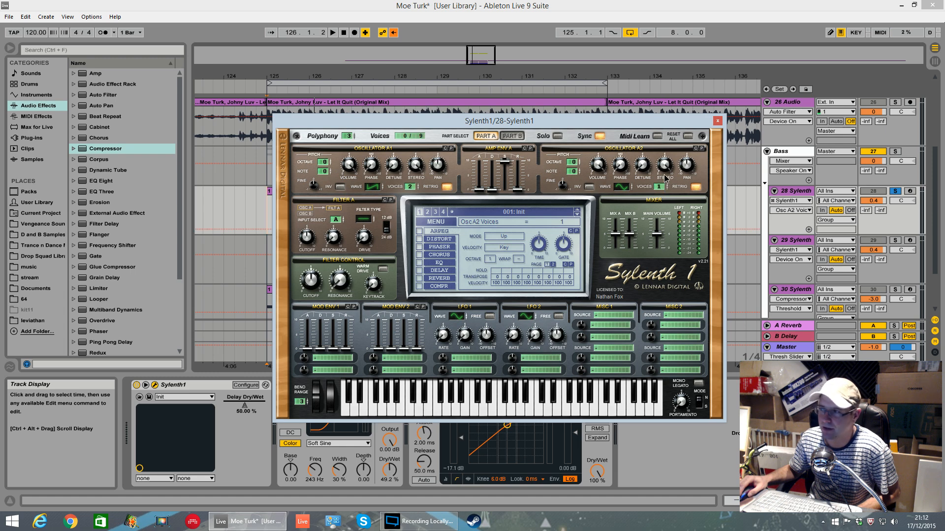
left_click(665, 185)
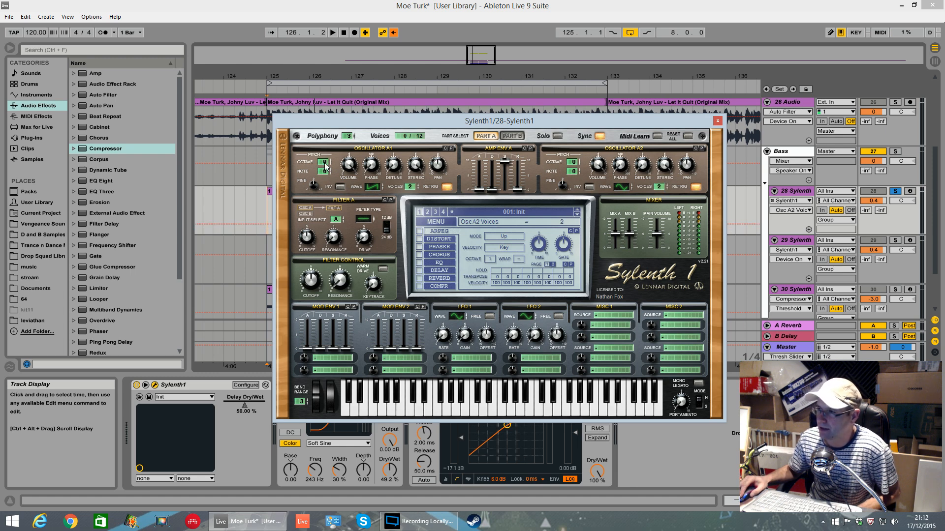
left_click_drag(324, 168, 325, 188)
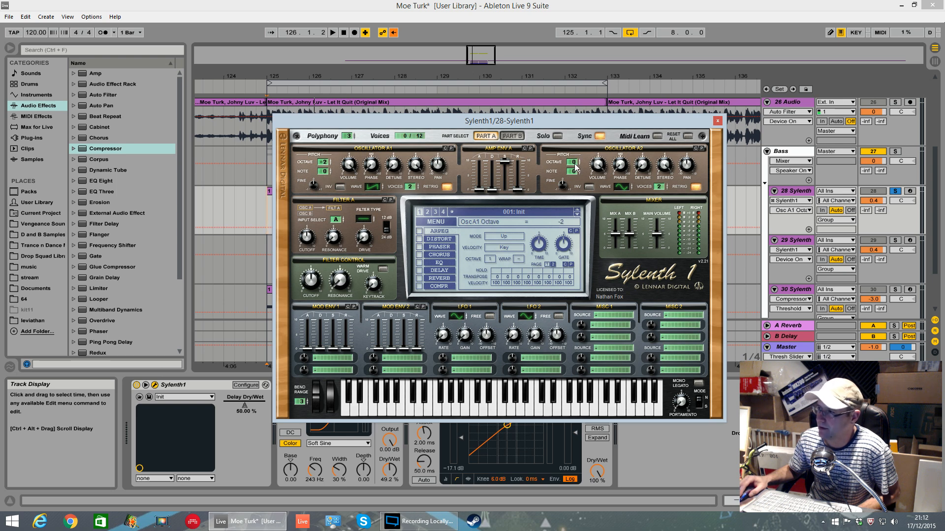
left_click_drag(574, 168, 577, 183)
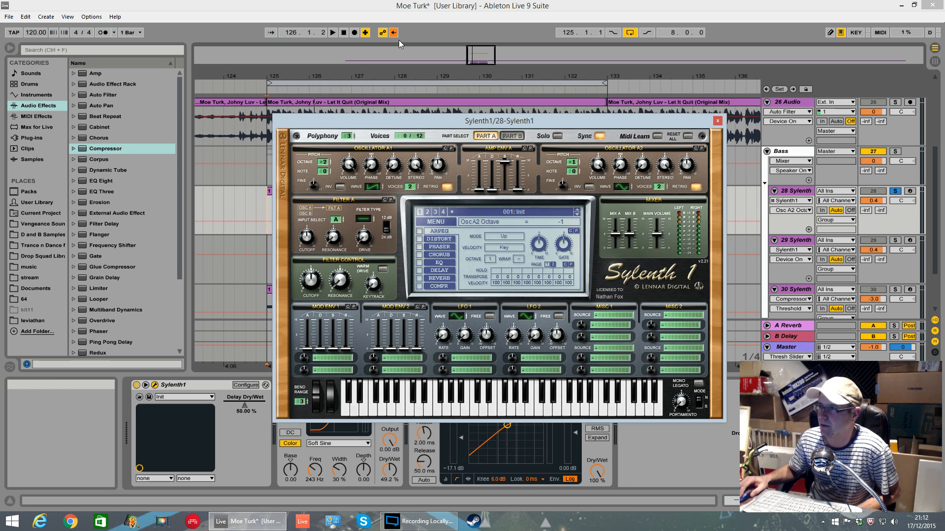
- Raise the Amp Env A attack slightly, set its release to 0.73 and audition the bass during playback
key("space")
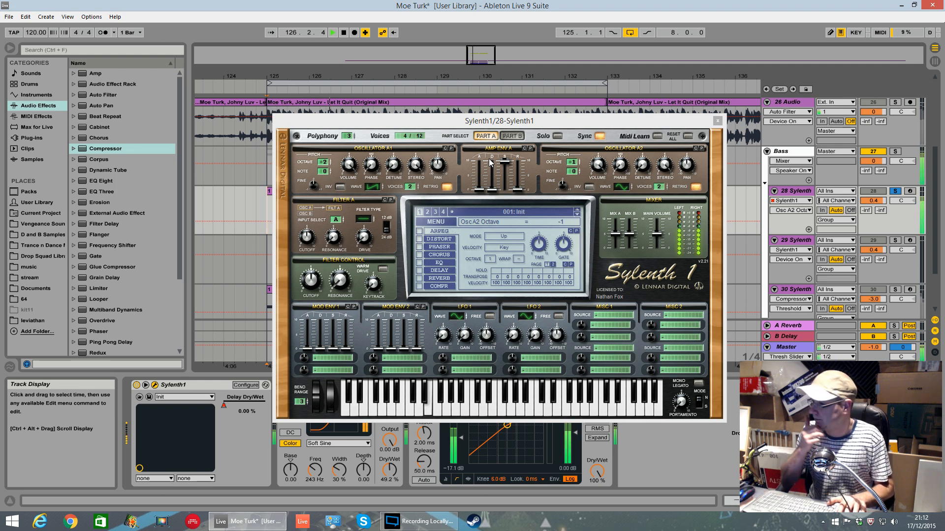
key("space")
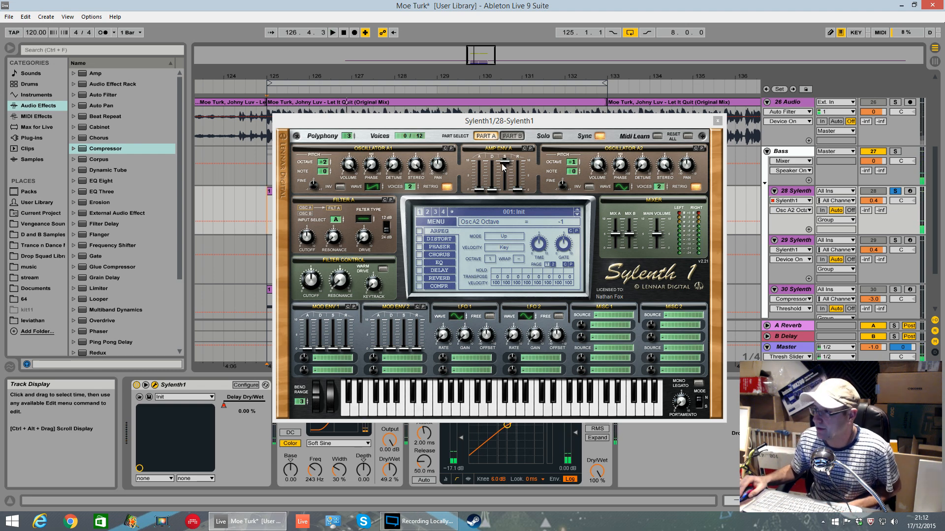
left_click_drag(481, 192, 517, 188)
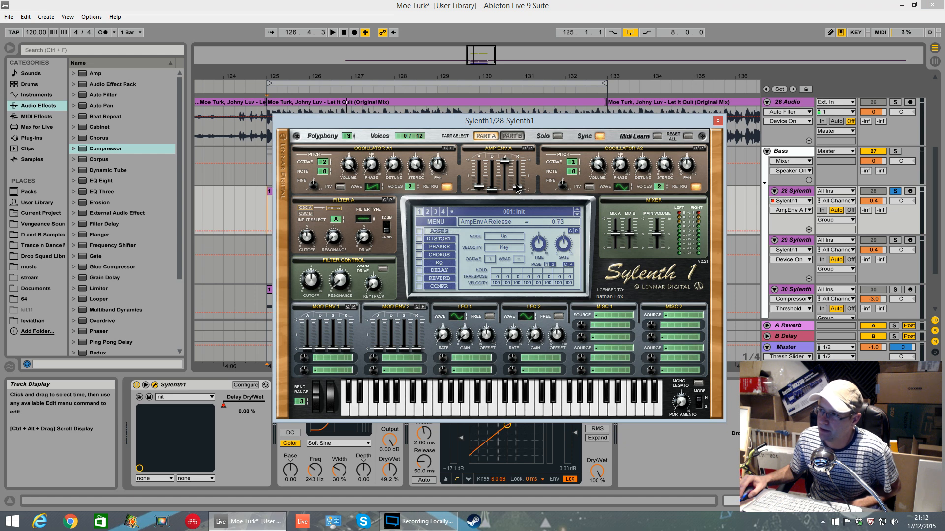
key("space")
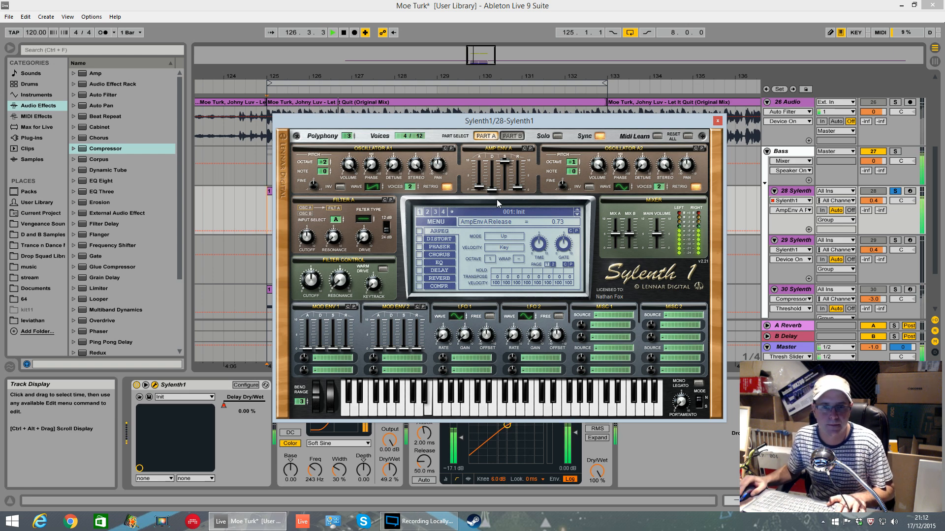
- Stop playback and set Oscillator A1's detune to 1.05 and stereo to 3.52, and Oscillator A2's detune to 2.05
key("space")
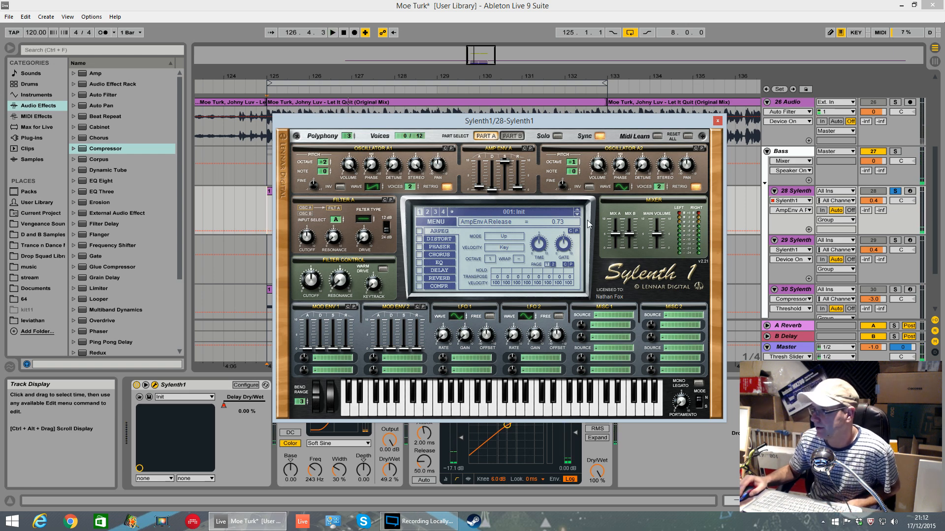
left_click(398, 171)
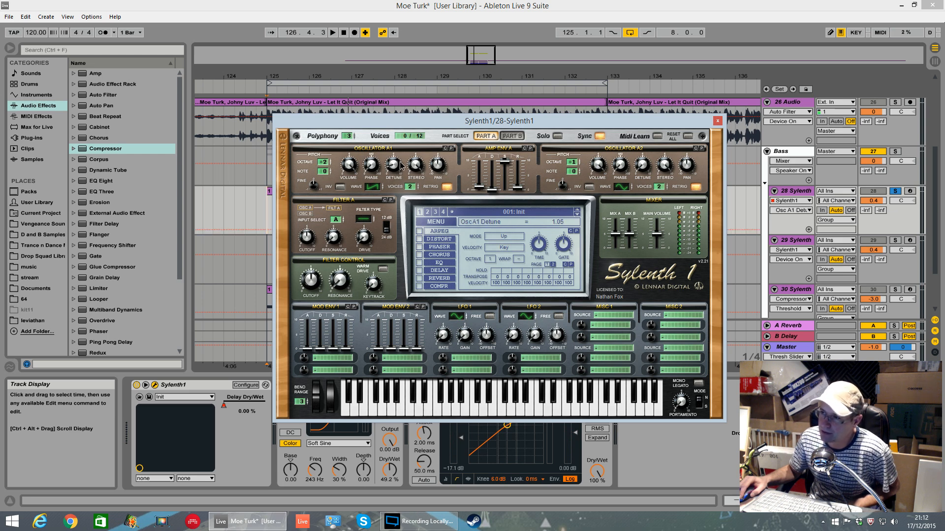
left_click_drag(649, 171, 651, 152)
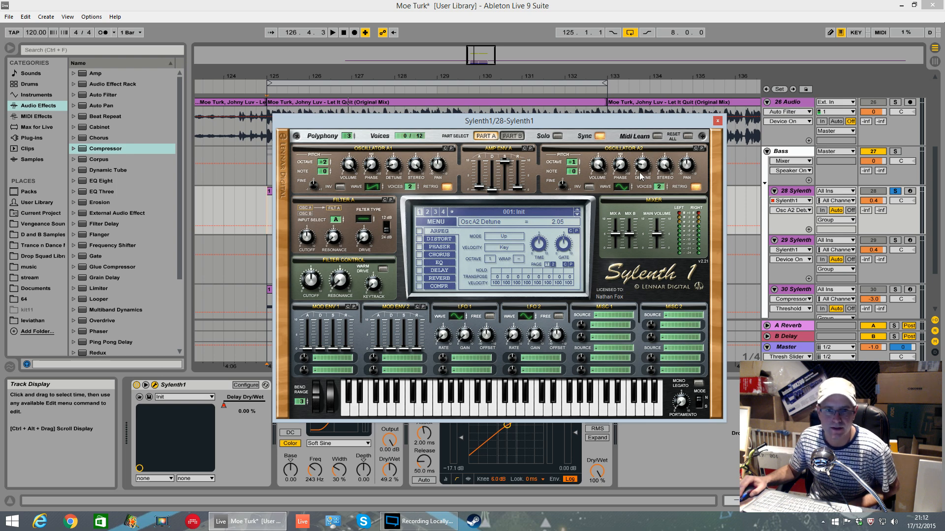
left_click(417, 169)
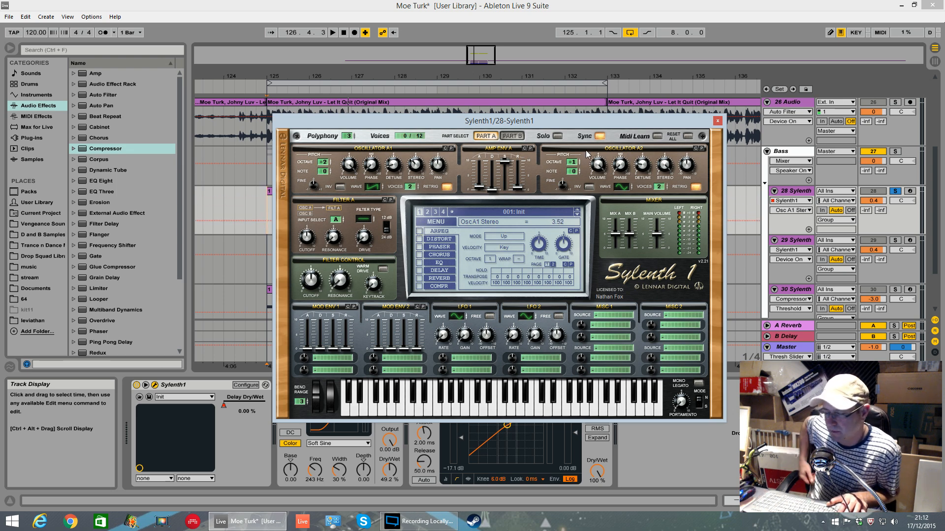
- Give Oscillator A2 a Saw wave with a phase of 51.43 degrees, and turn off retrigger on both oscillators while playing the bass
left_click(621, 168)
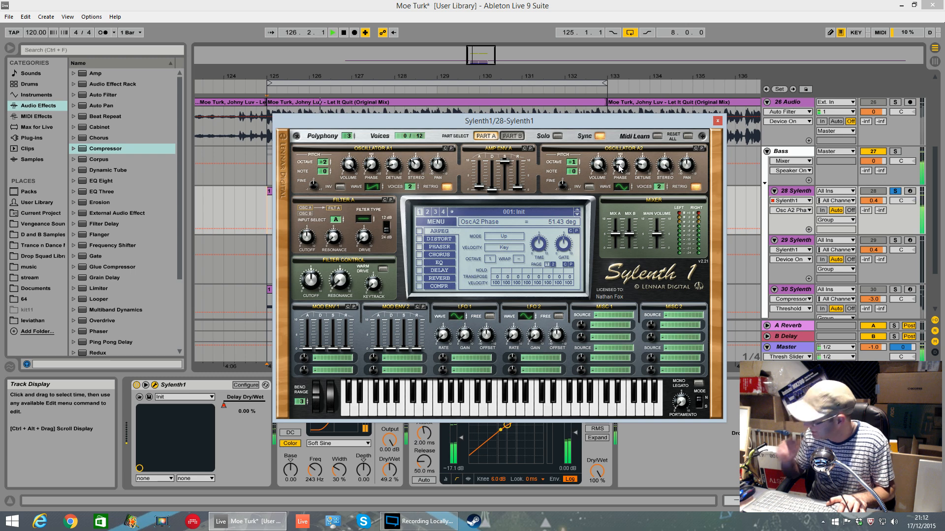
left_click(624, 188)
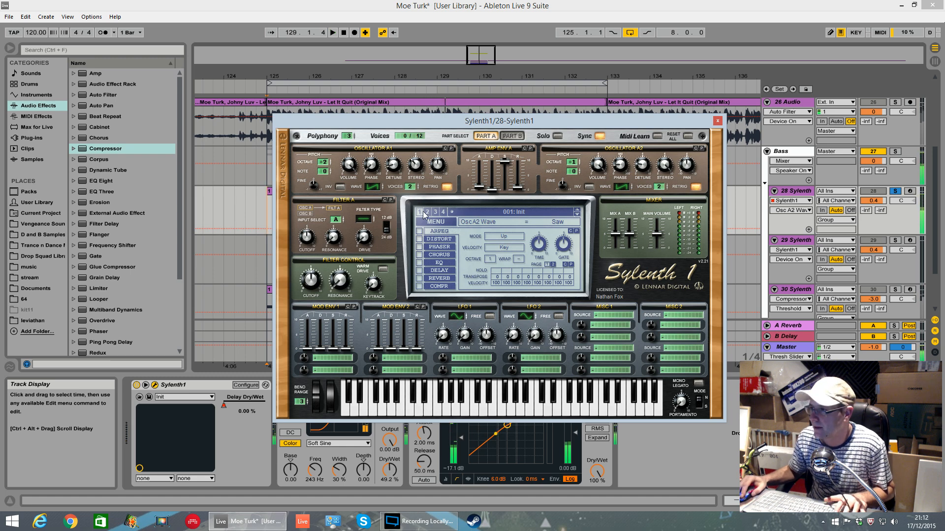
left_click(447, 187)
key("space")
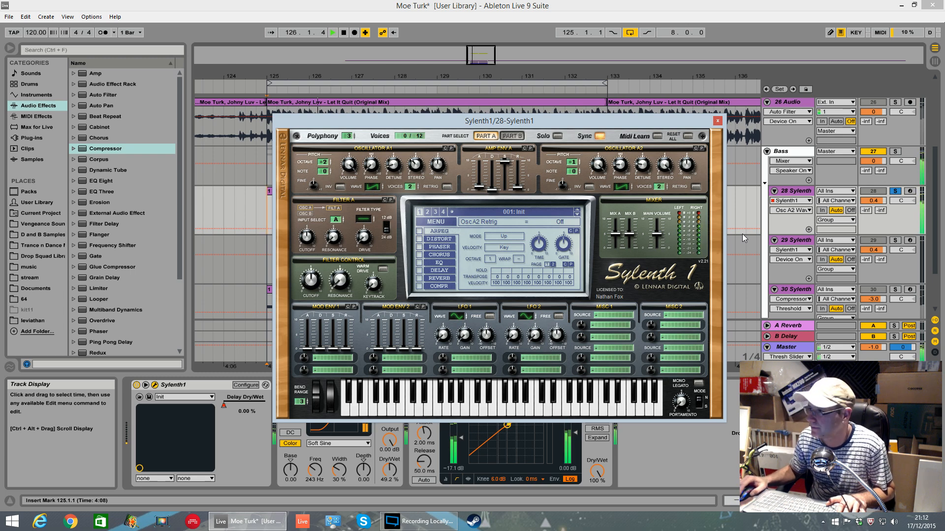
- Set Oscillator A2's phase to 53.14 degrees and audition the bass again
left_click_drag(624, 167, 625, 164)
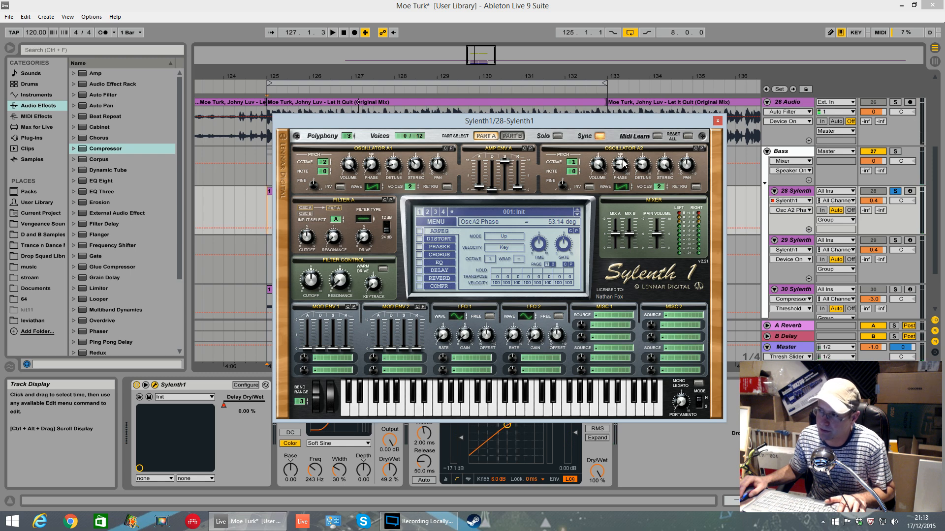
key("space")
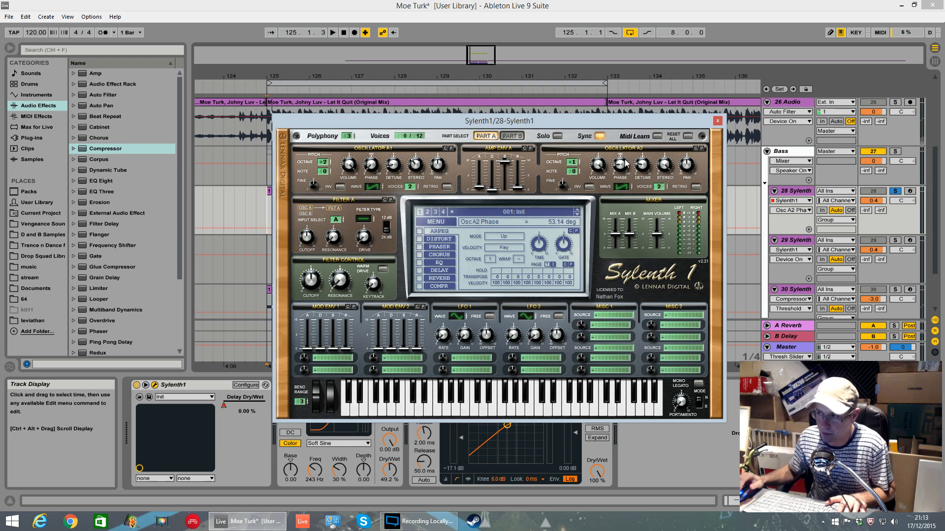
key("space")
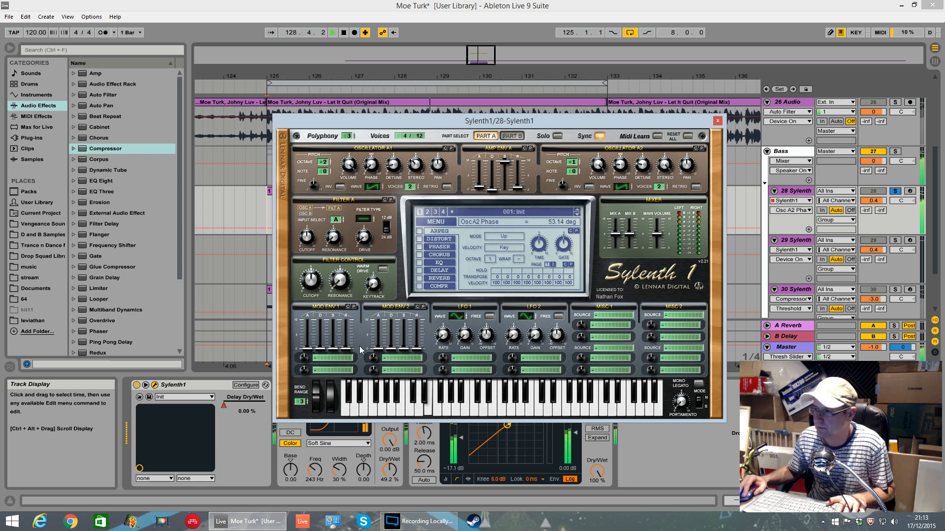
key("space")
- In Filter Control, enable Warm Drive, set keytrack to 2.29 and cutoff to 168.52 Hz, and briefly audition the bass
left_click(383, 270)
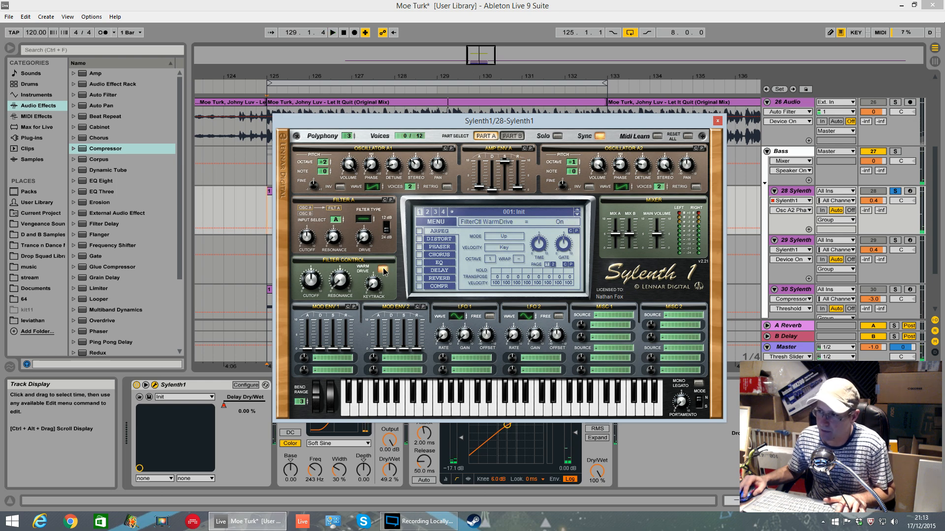
left_click_drag(376, 294, 374, 270)
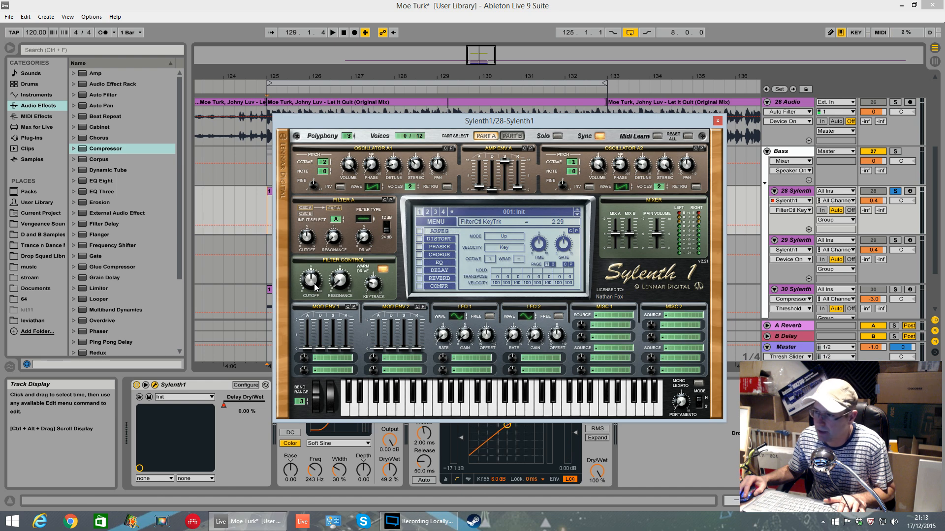
left_click_drag(317, 289, 318, 287)
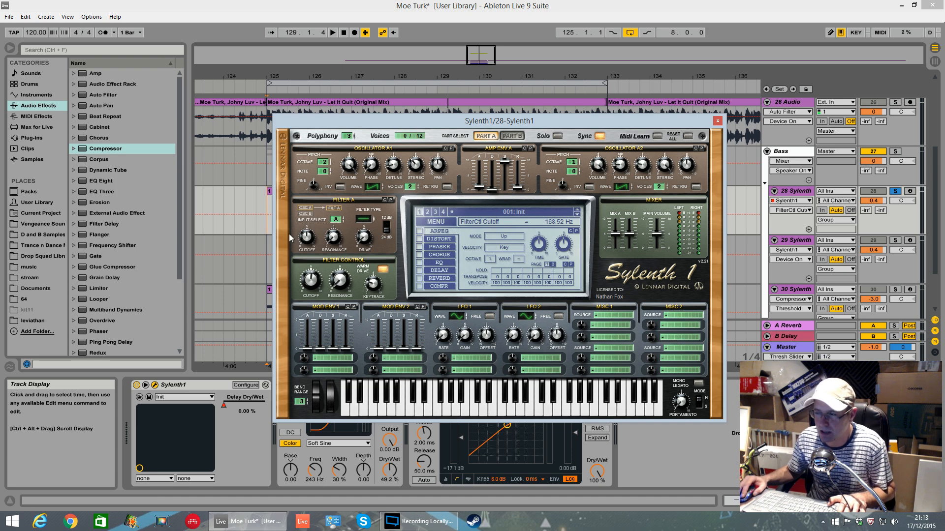
key("space")
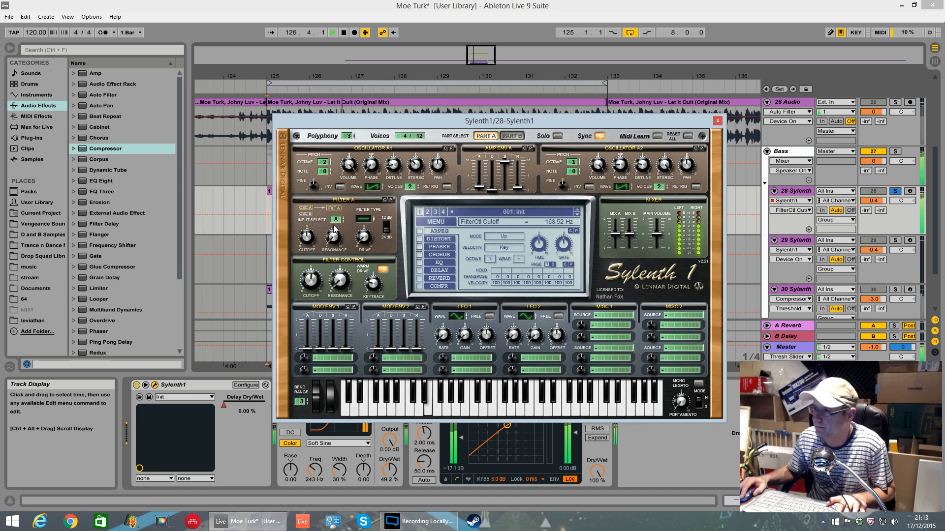
key("space")
- Set Filter A to Lowpass with a 3.13 Hz cutoff, and route Mod Env 1 to Cutoff A with an amount of 5.62
left_click(363, 219)
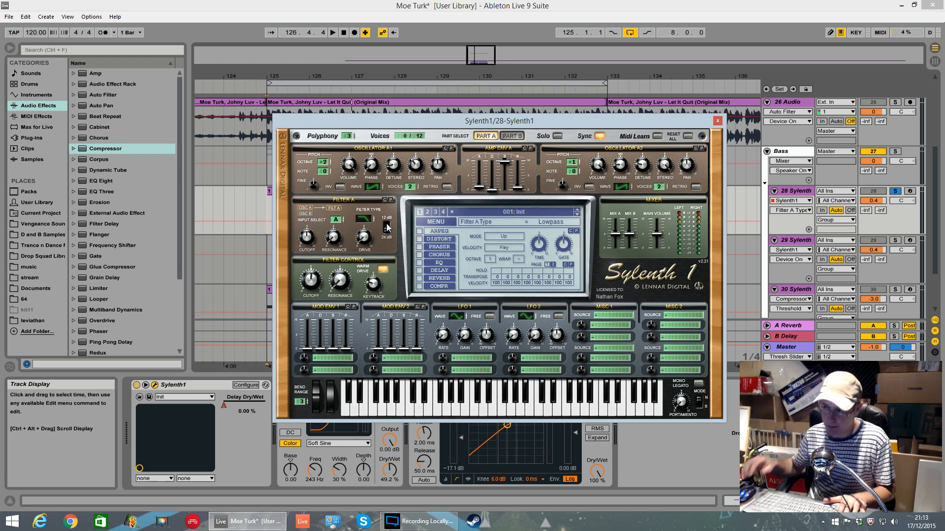
left_click_drag(308, 236, 309, 275)
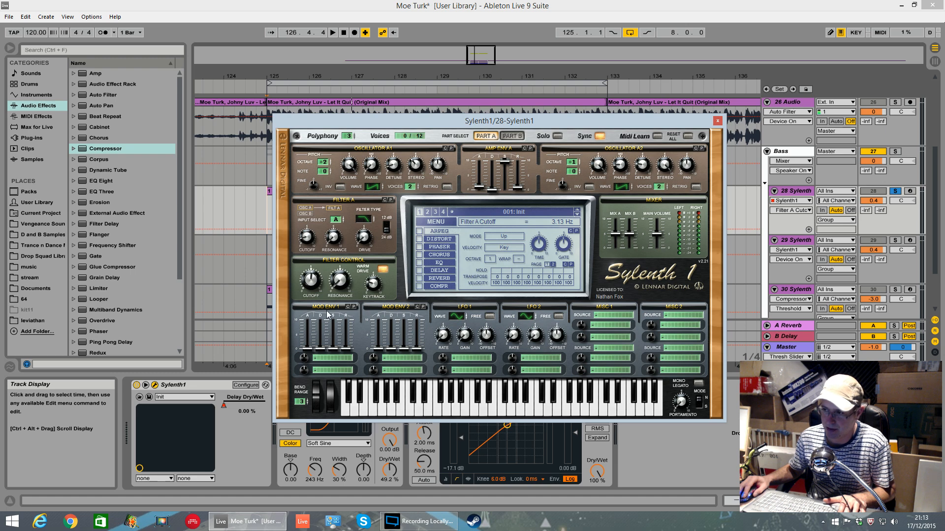
left_click(329, 358)
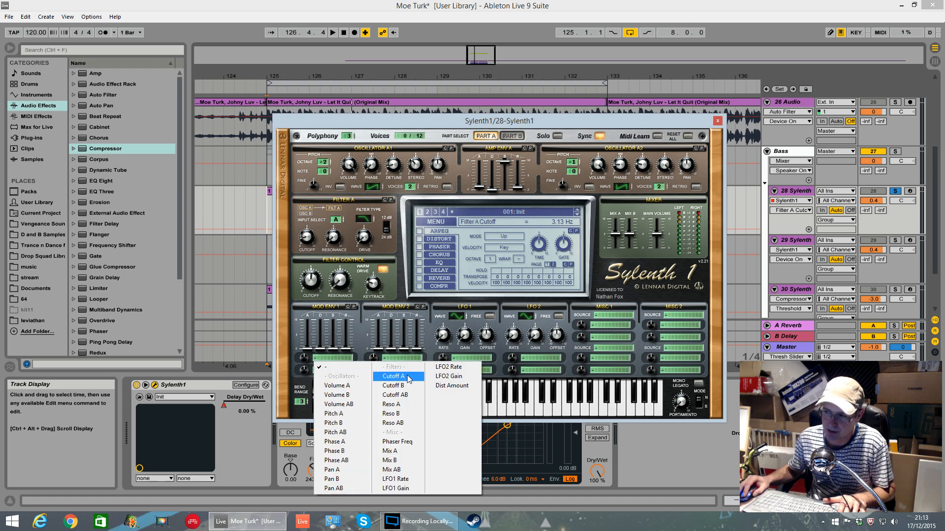
left_click(408, 376)
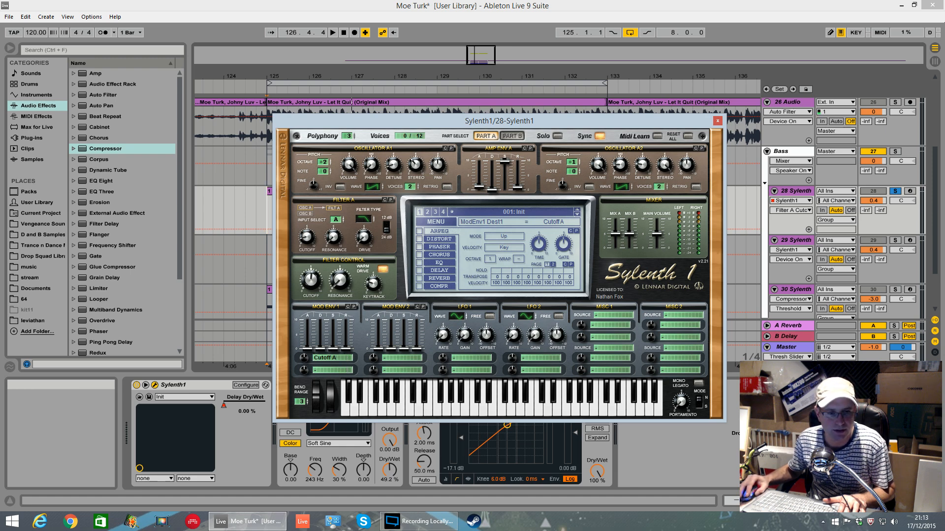
left_click_drag(304, 358, 305, 335)
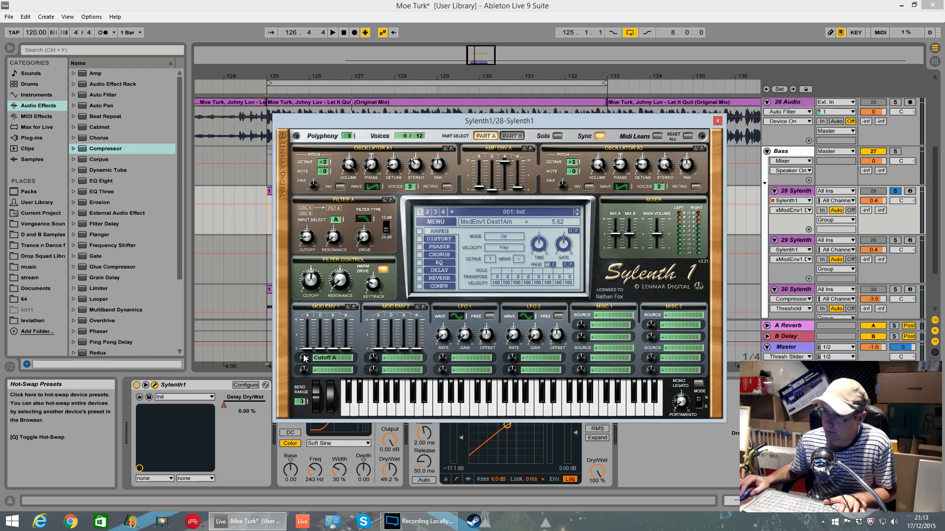
- Shape Mod Env 1 with attack 0.80, decay 3.91 and release 0.57, adjusting the decay while the bass plays
left_click(308, 350)
left_click_drag(310, 350, 310, 347)
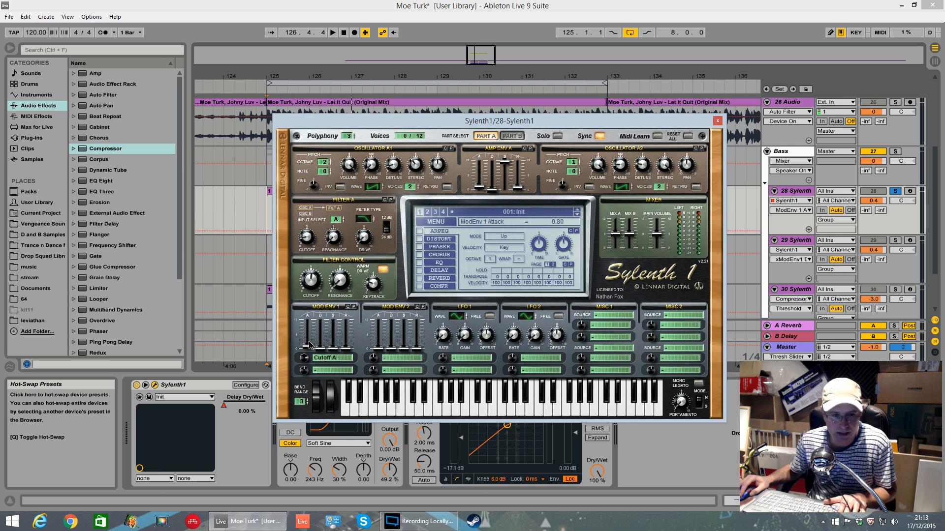
left_click(349, 348)
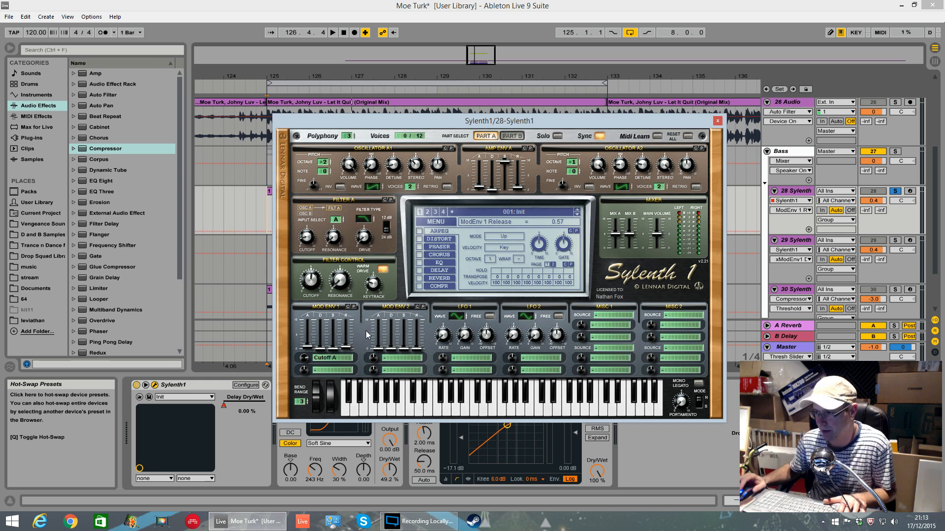
left_click(324, 350)
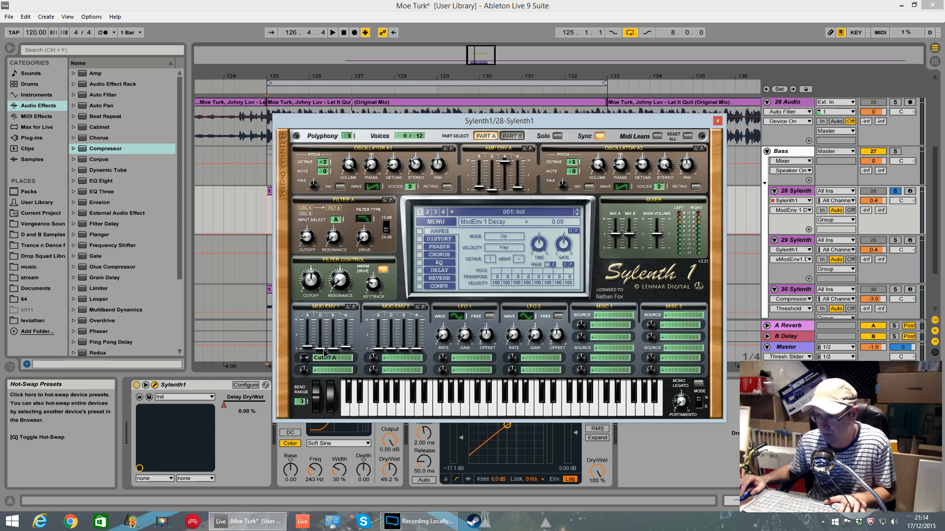
key("space")
left_click_drag(324, 352, 334, 320)
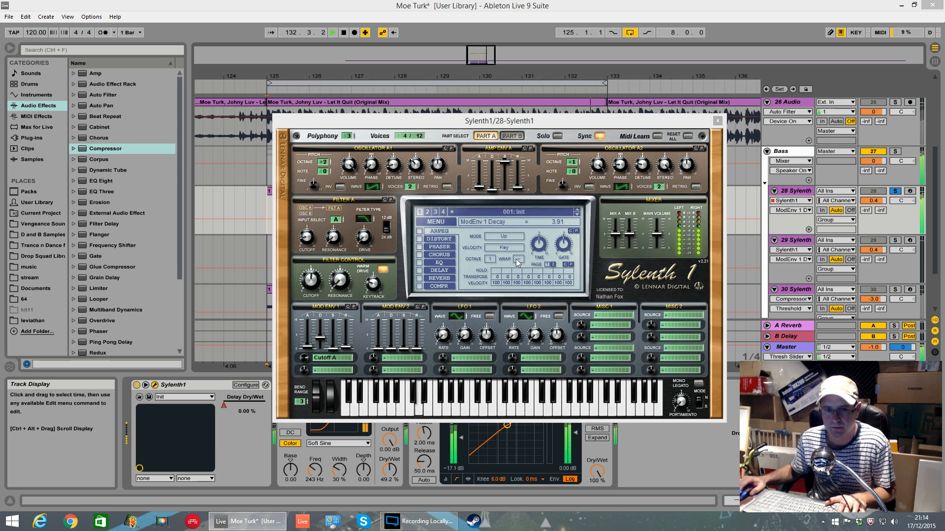
key("space")
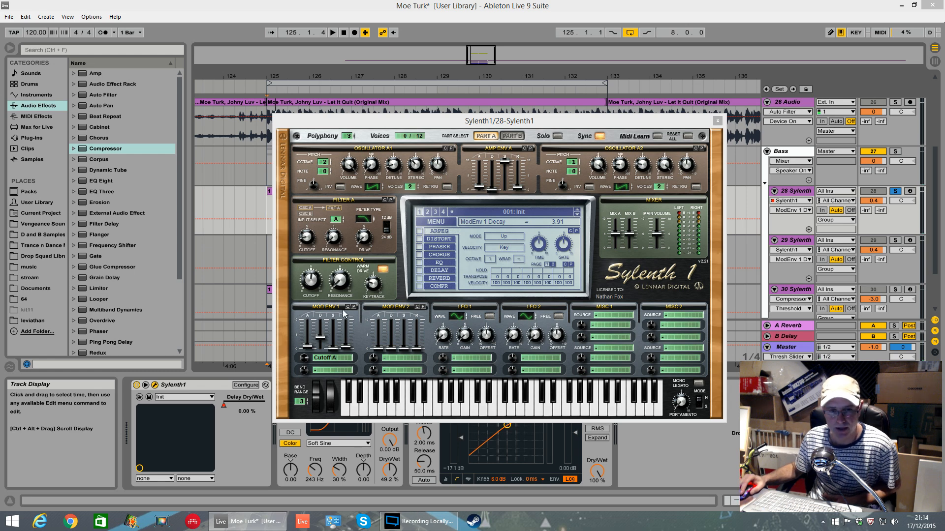
- Enable distortion, set its type to FoldBack, adjust its amount and set dry/wet to 25.24%
left_click(420, 239)
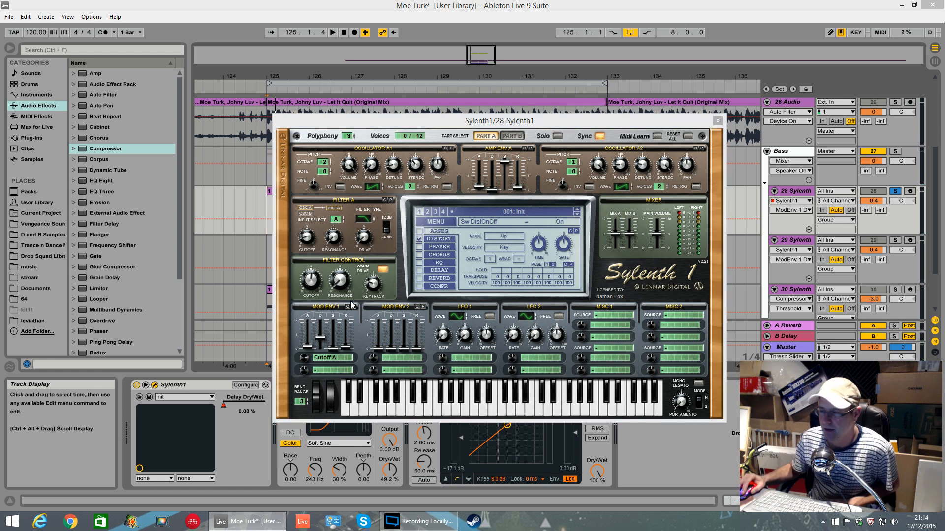
left_click(451, 241)
left_click(518, 242)
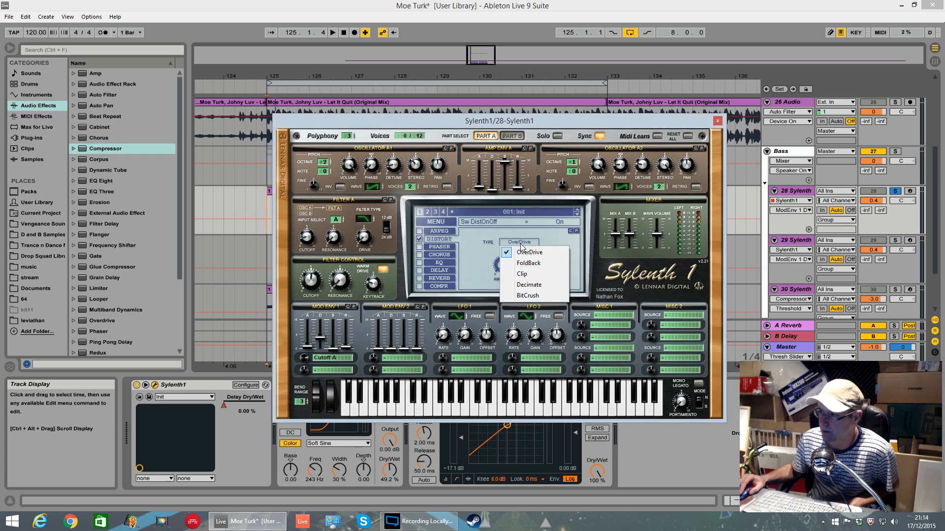
left_click(517, 257)
left_click_drag(509, 267, 506, 288)
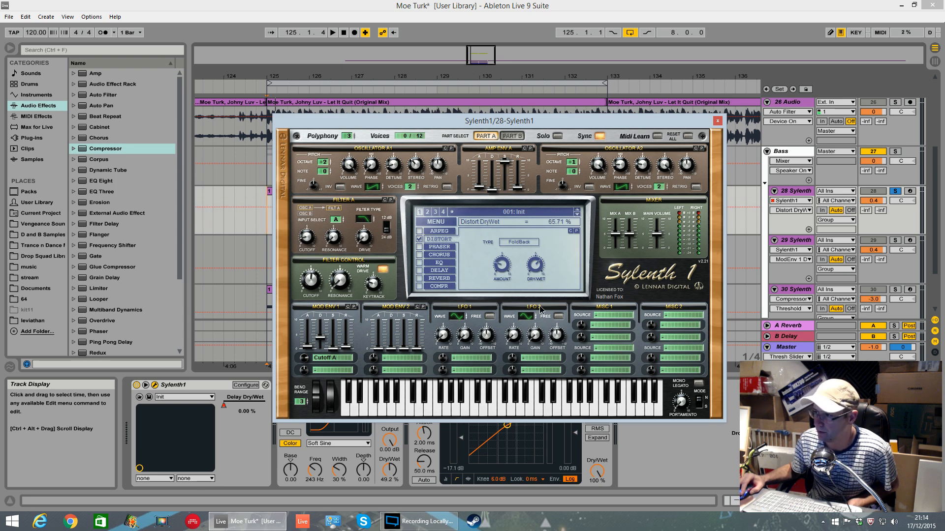
left_click_drag(533, 275, 540, 346)
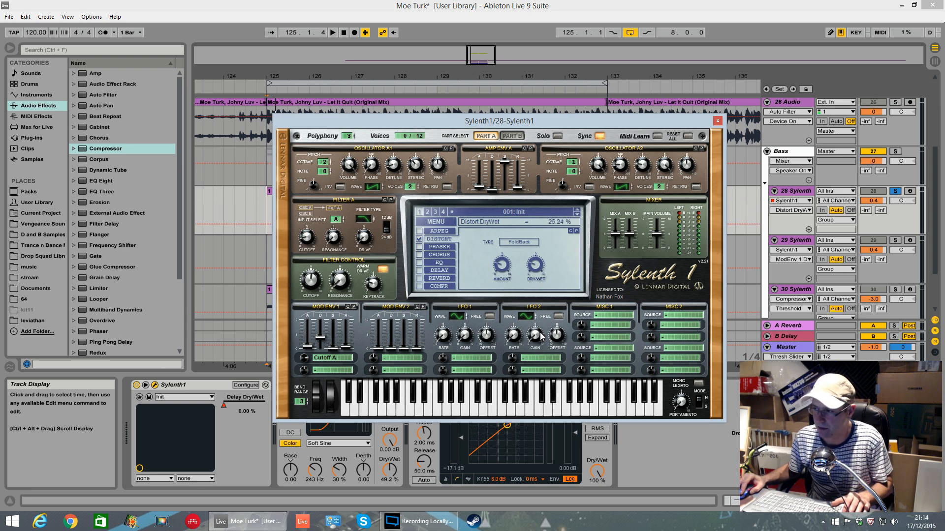
- Play the bass and switch the distortion off and back on to compare the sound
key("space")
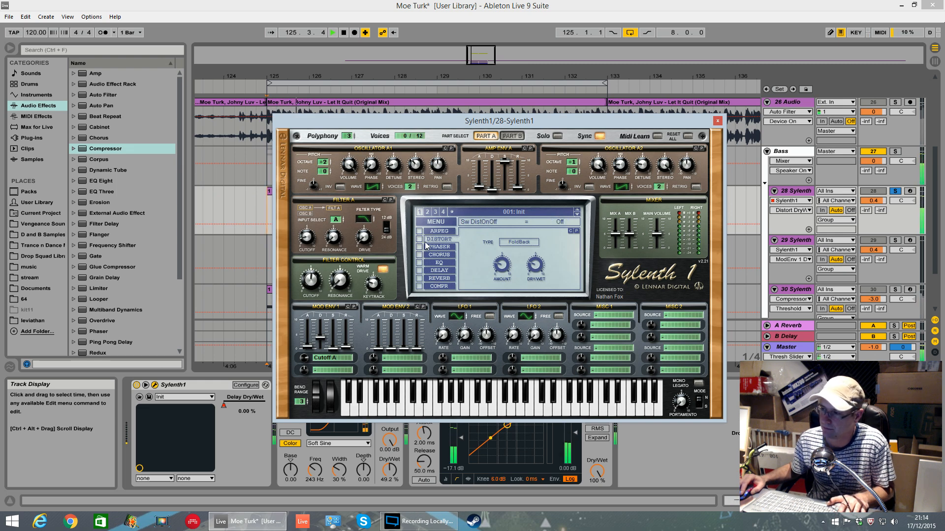
left_click(419, 239)
left_click(419, 239)
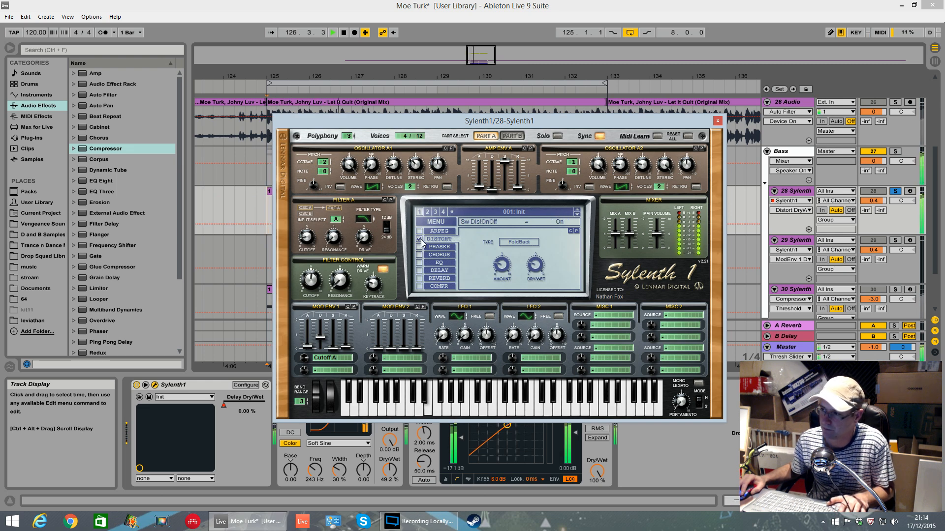
- Enable chorus and, while auditioning the bass, set its depth to 40% and dry/wet to 33.33%
left_click(420, 255)
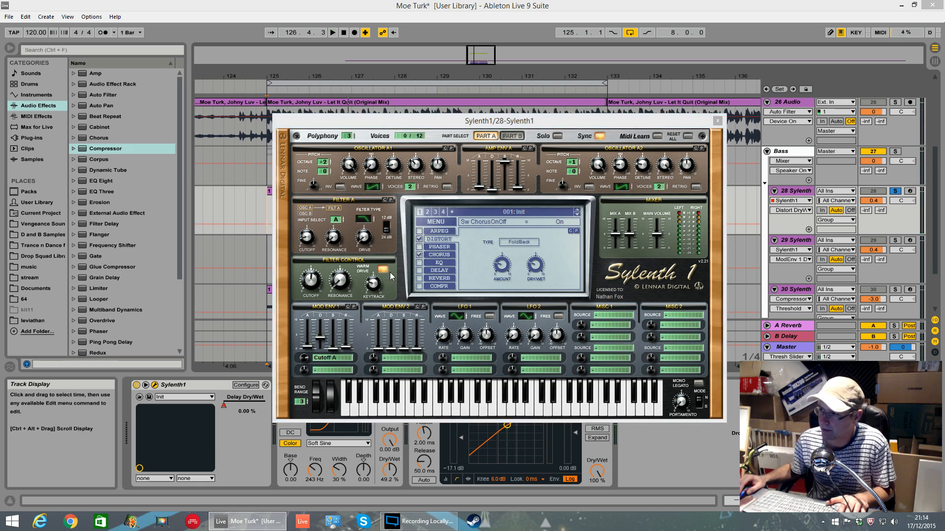
left_click(441, 256)
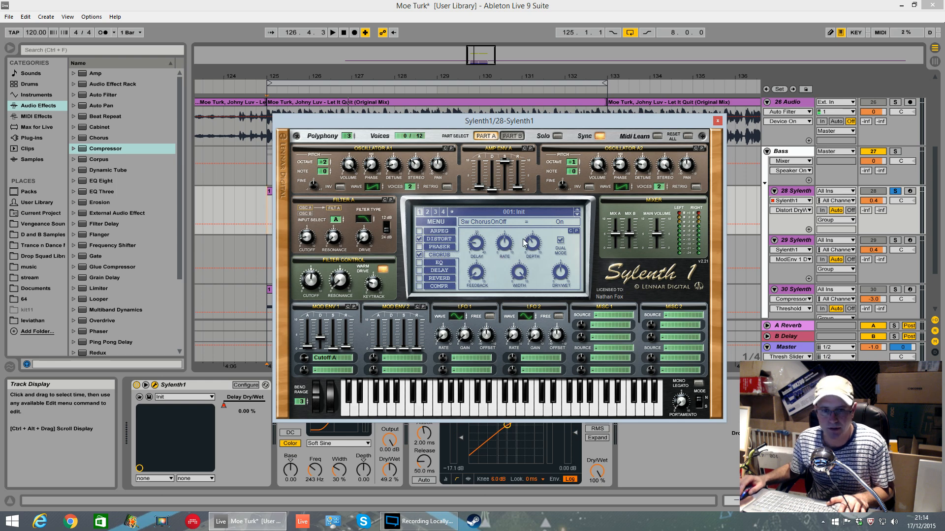
key("space")
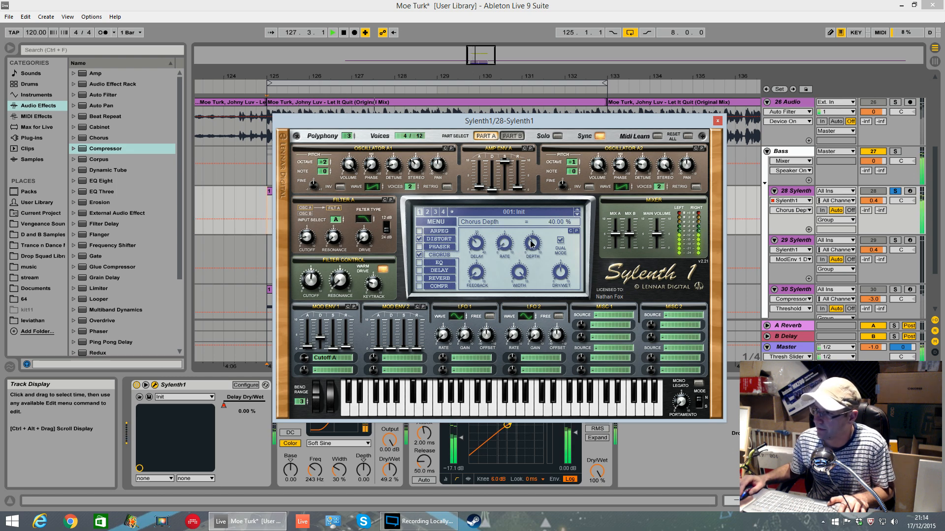
left_click_drag(480, 275, 525, 362)
left_click(562, 289)
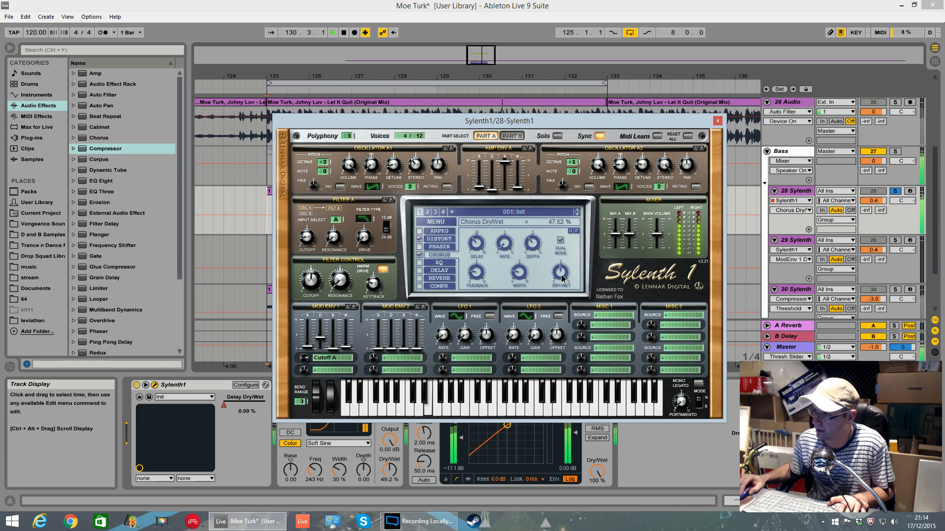
key("space")
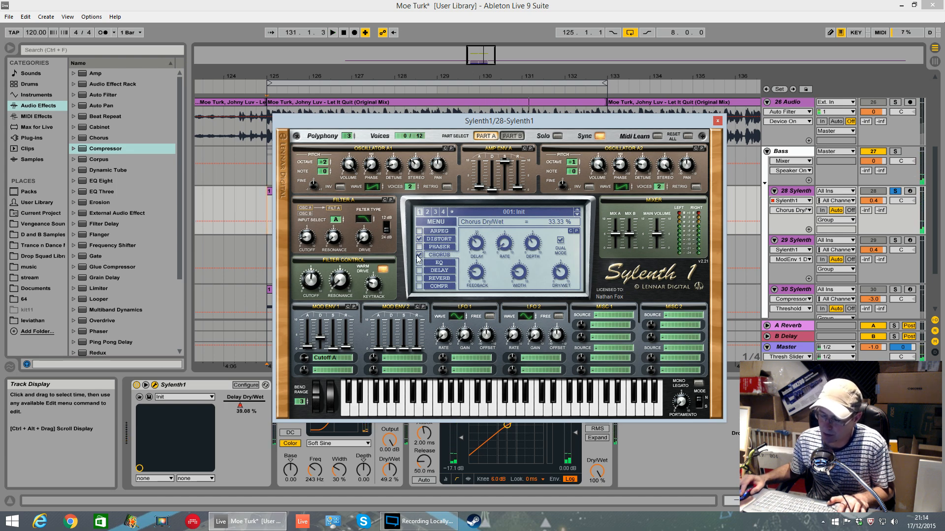
- Play the bass and switch the chorus off and back on to compare the sound
key("space")
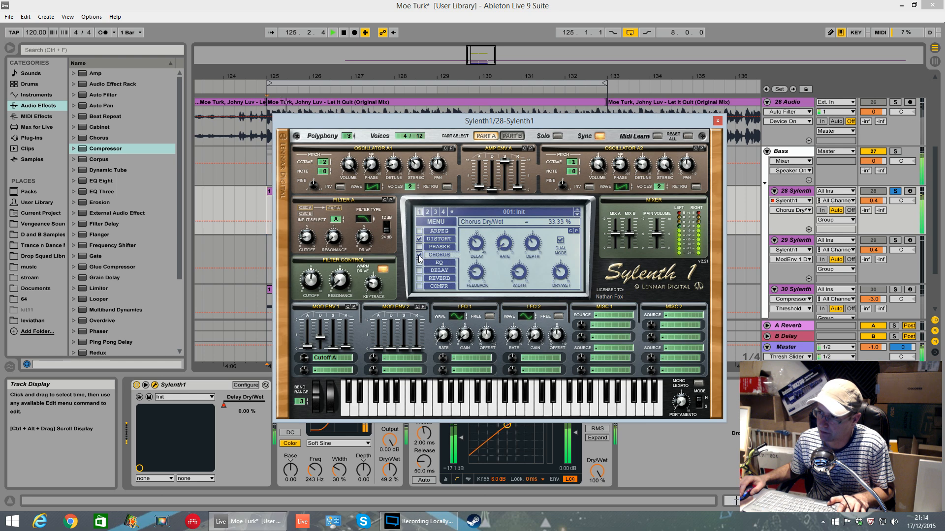
left_click(419, 254)
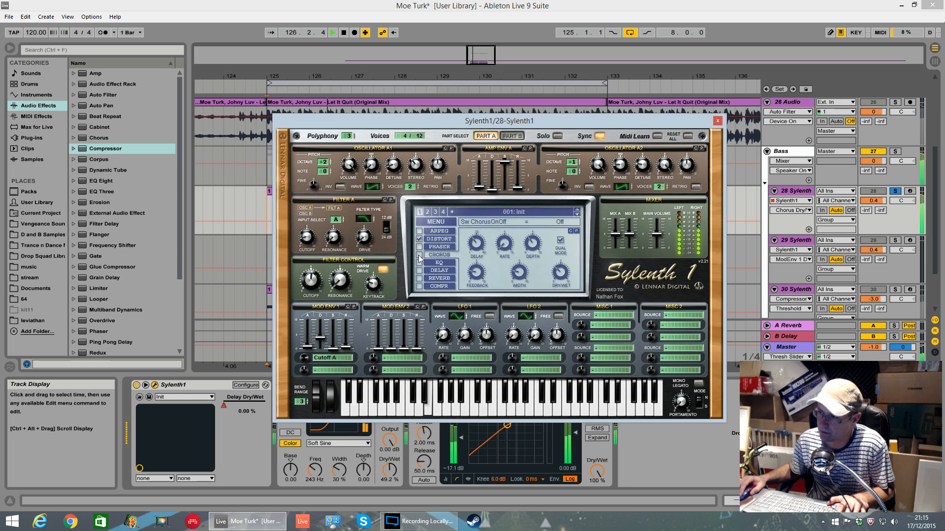
left_click(419, 255)
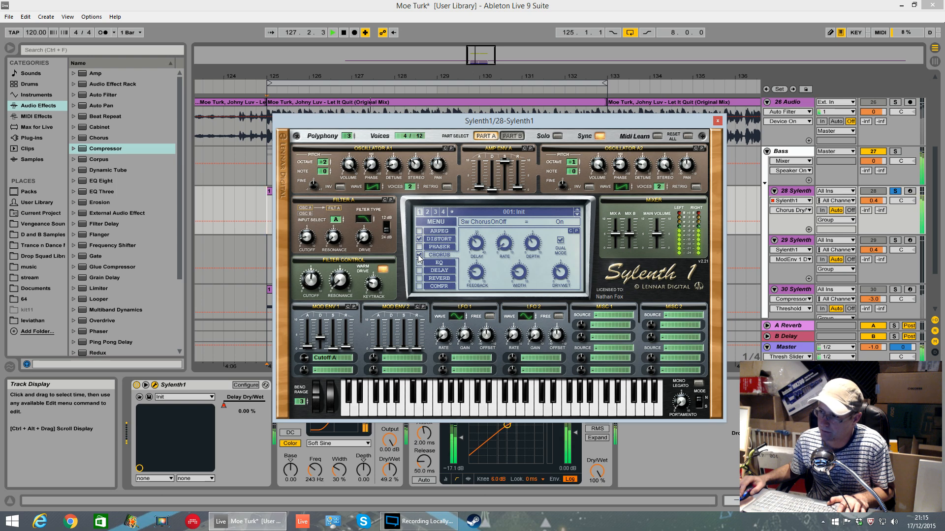
key("space")
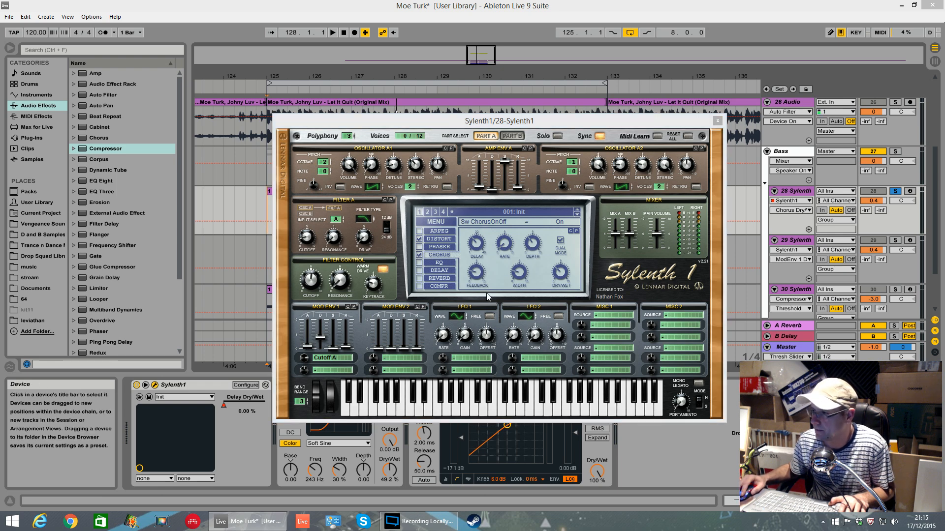
- Enable the EQ and adjust its bass, setting bass frequency to 154.03 Hz, treble to 8.50 dB and treble frequency to 1094.19 Hz
left_click(439, 262)
left_click(419, 263)
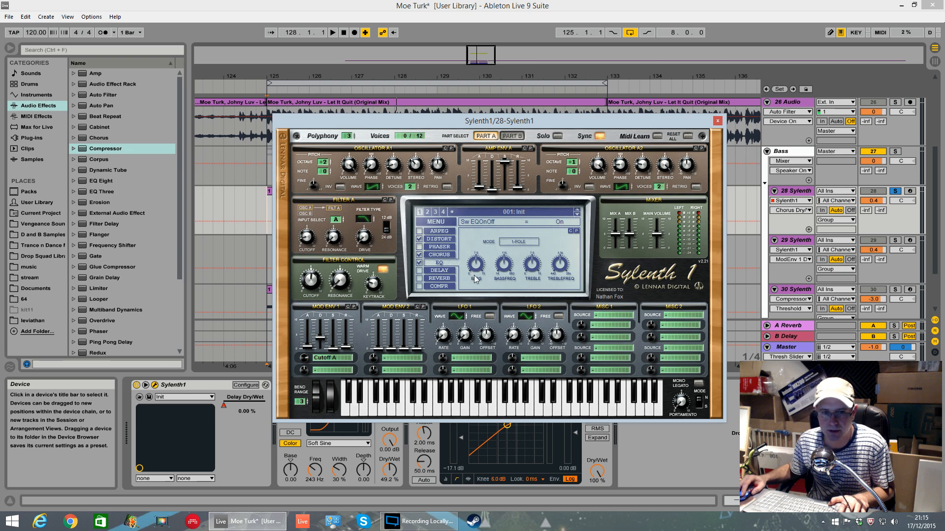
left_click_drag(481, 267, 500, 260)
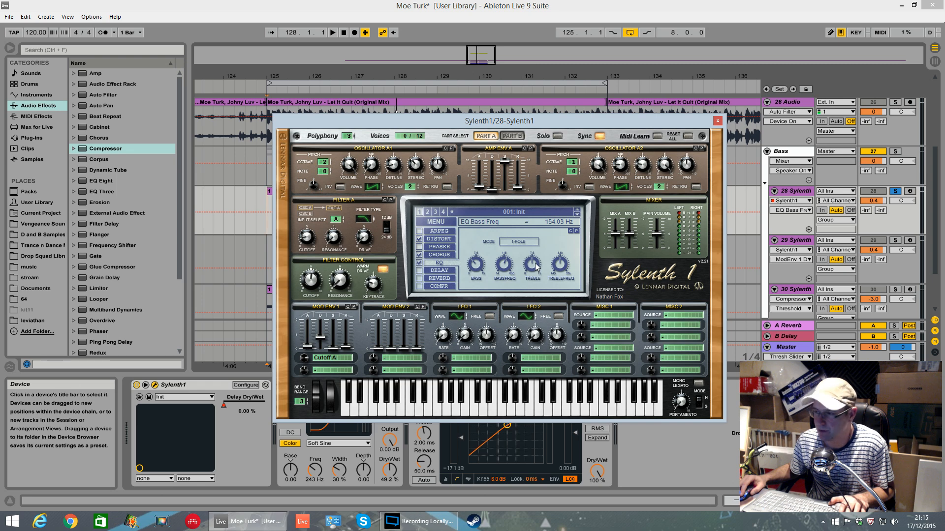
left_click_drag(533, 267, 533, 261)
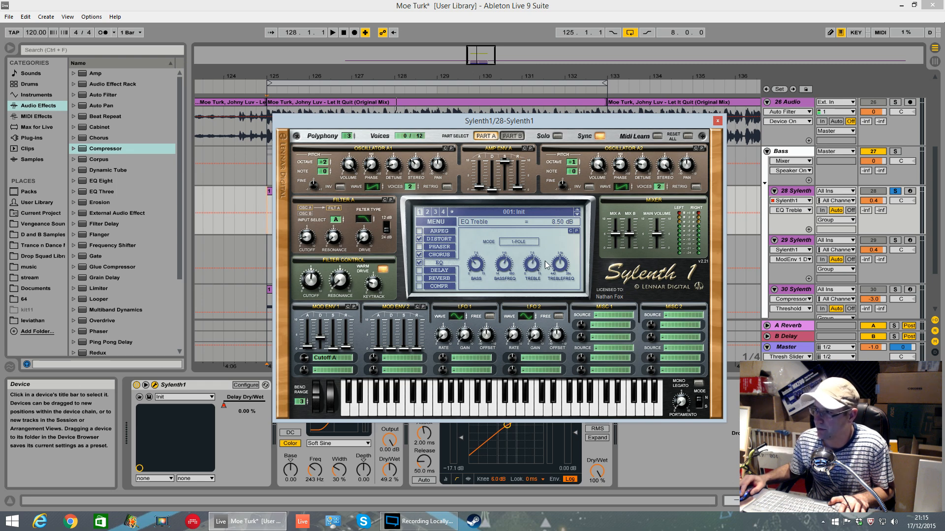
left_click(560, 271)
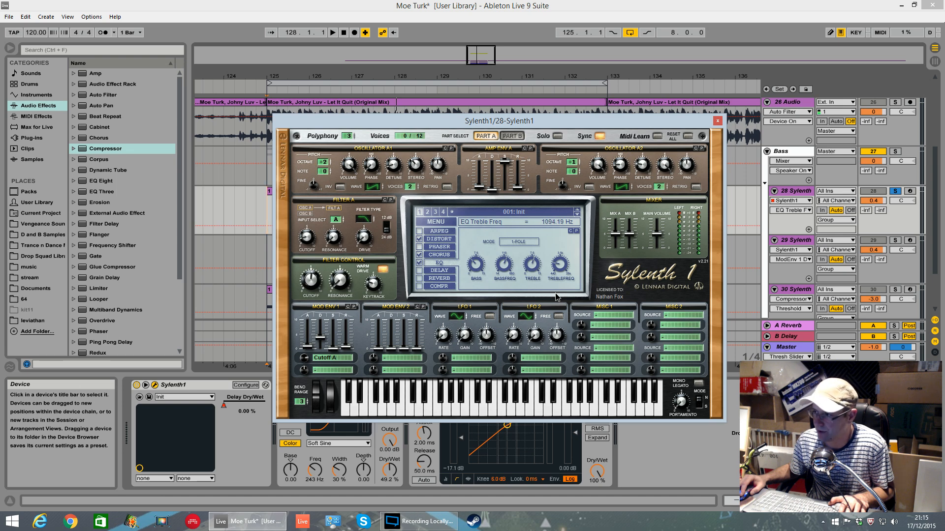
key("space")
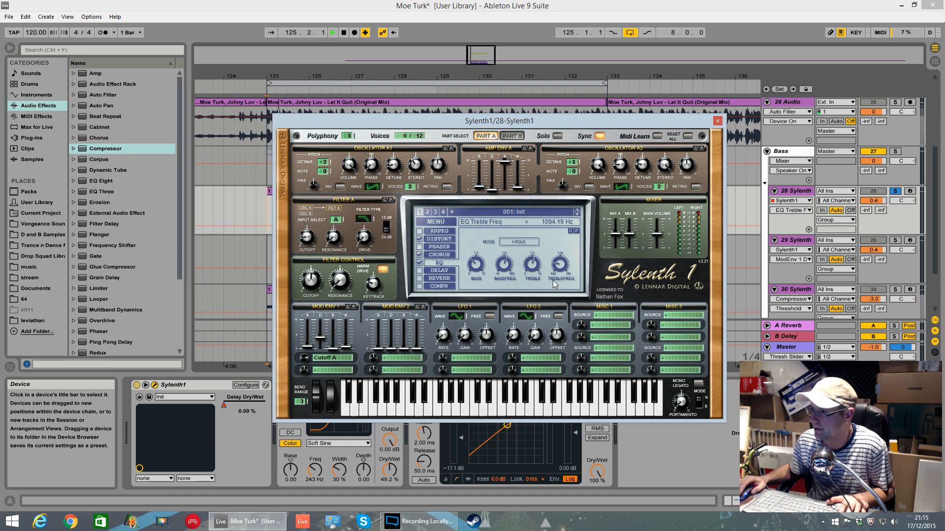
- Enable the delay, set left time to 1/8, smear to 3.86 and spread to 100%, adjust its feedback, and close the synth window
left_click(445, 272)
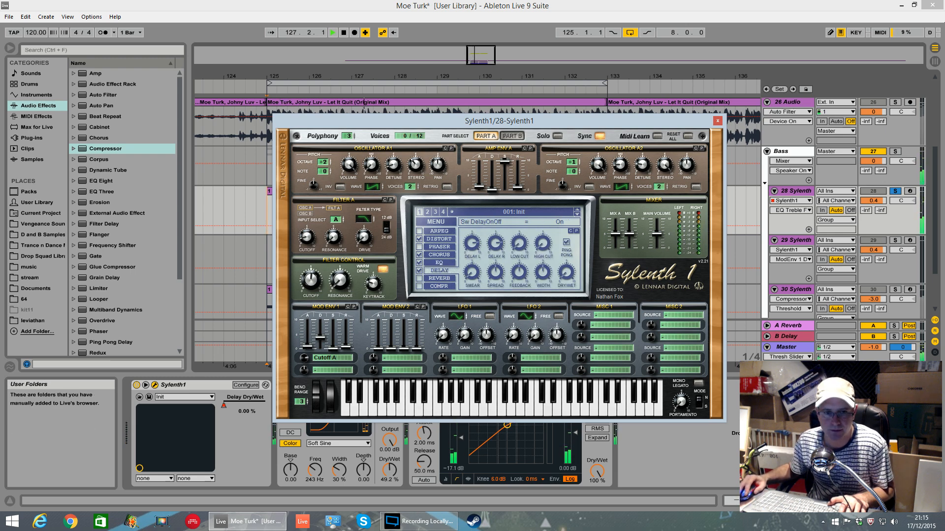
key("space")
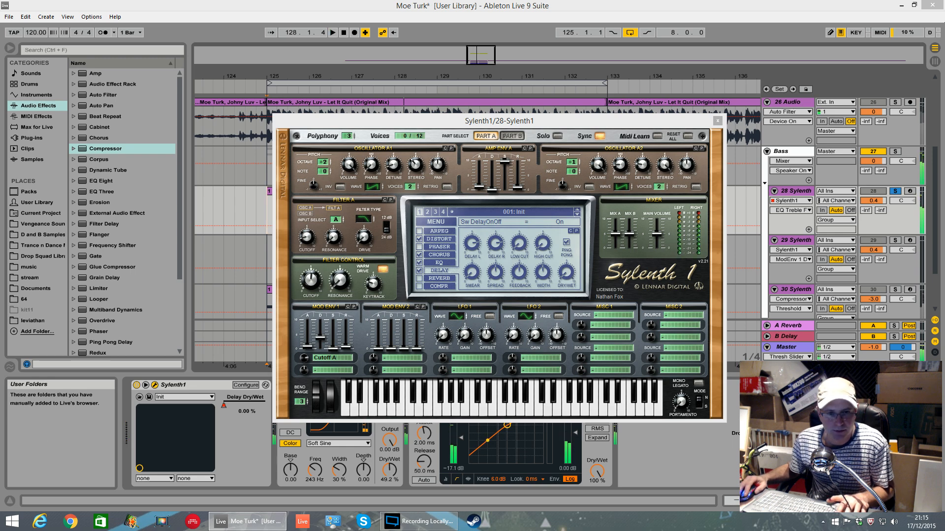
left_click(419, 272)
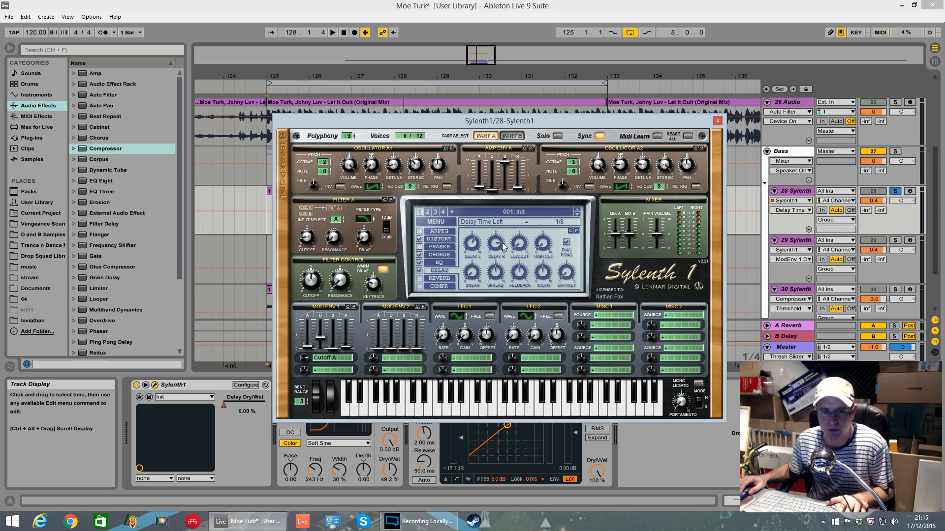
left_click(476, 277)
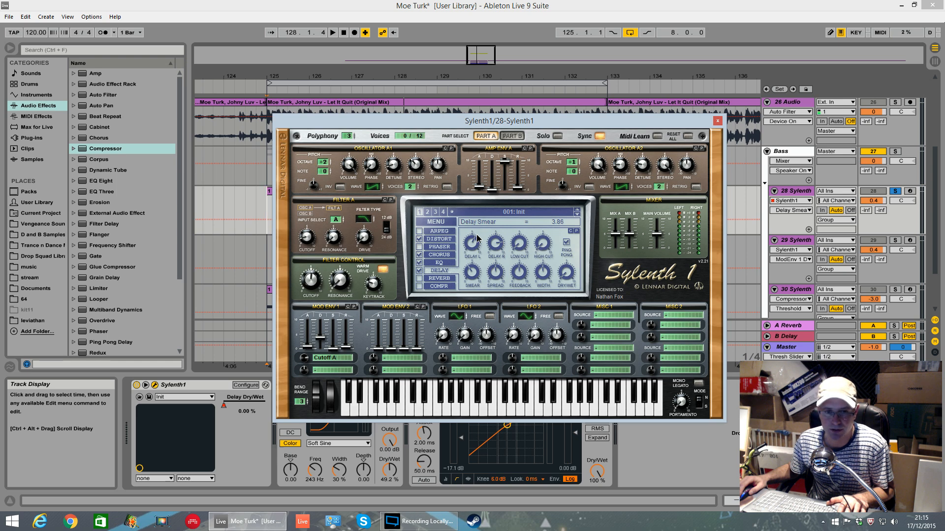
left_click_drag(497, 276, 504, 201)
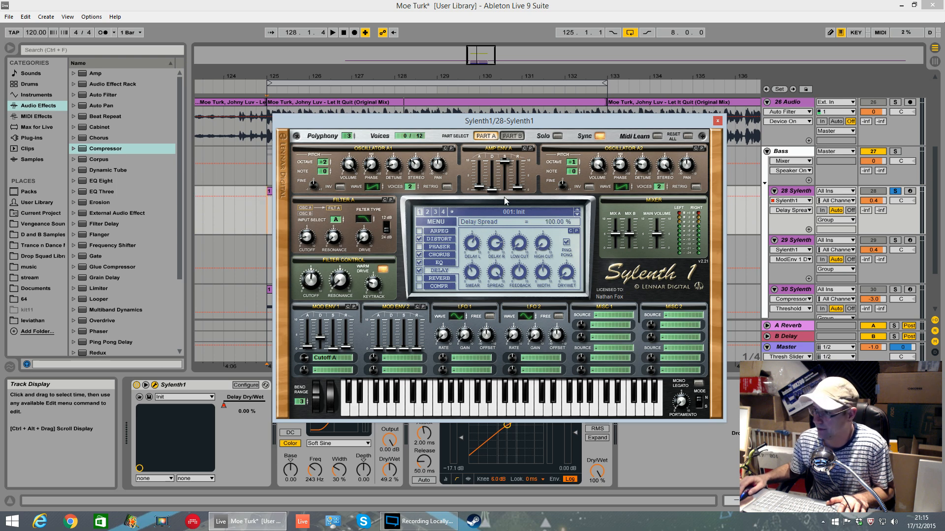
left_click_drag(522, 279, 572, 294)
left_click(717, 121)
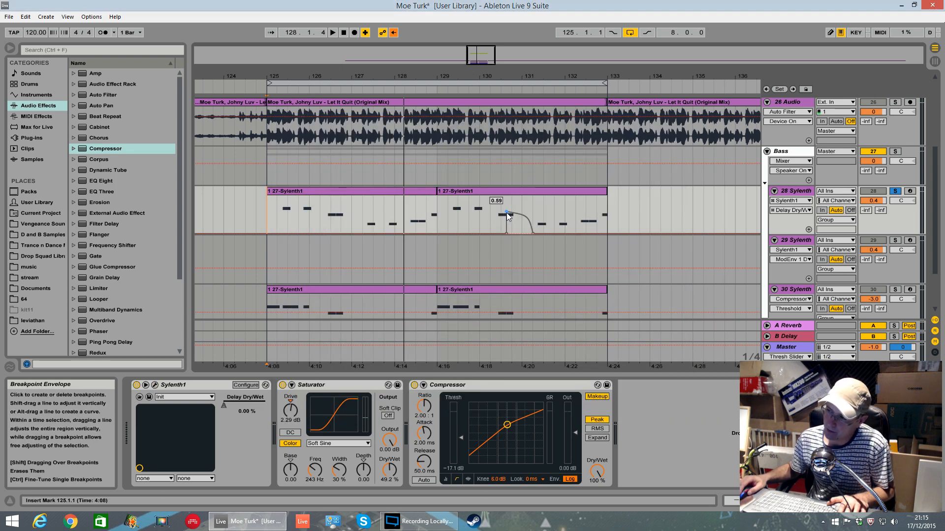
- Play the bass from bar 129 and re-enable the overridden delay dry/wet automation
left_click(436, 204)
key("space")
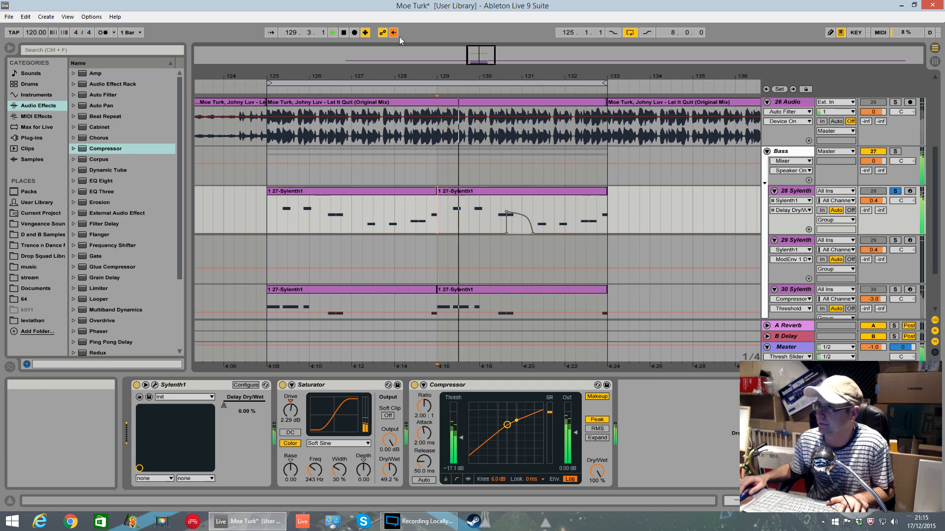
left_click(395, 33)
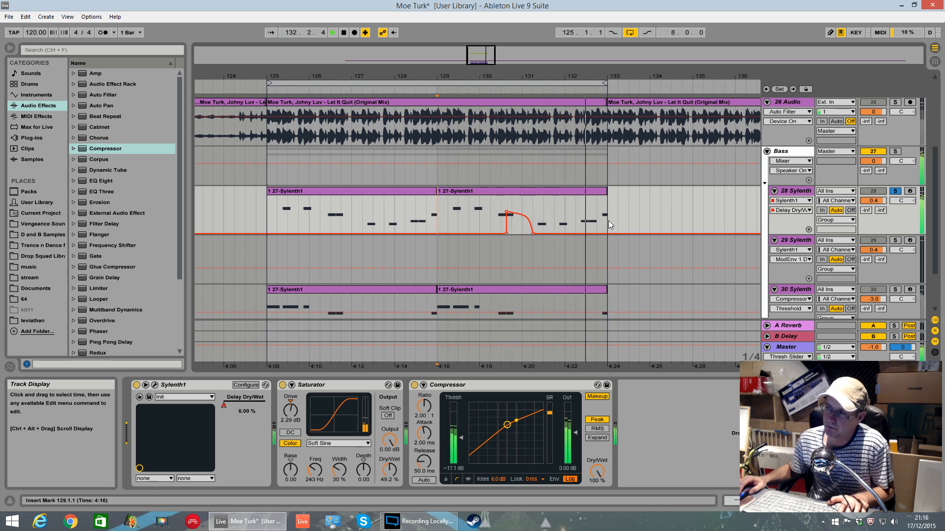
key("space")
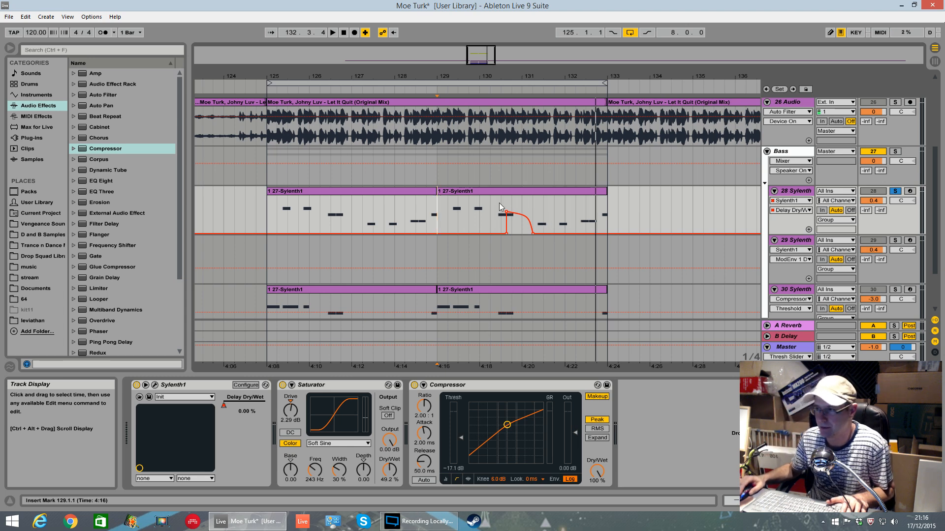
- Reopen track 28's Sylenth1, audition the automated delay section beside its envelope, and return the insert marker to bar 125
left_click(165, 386)
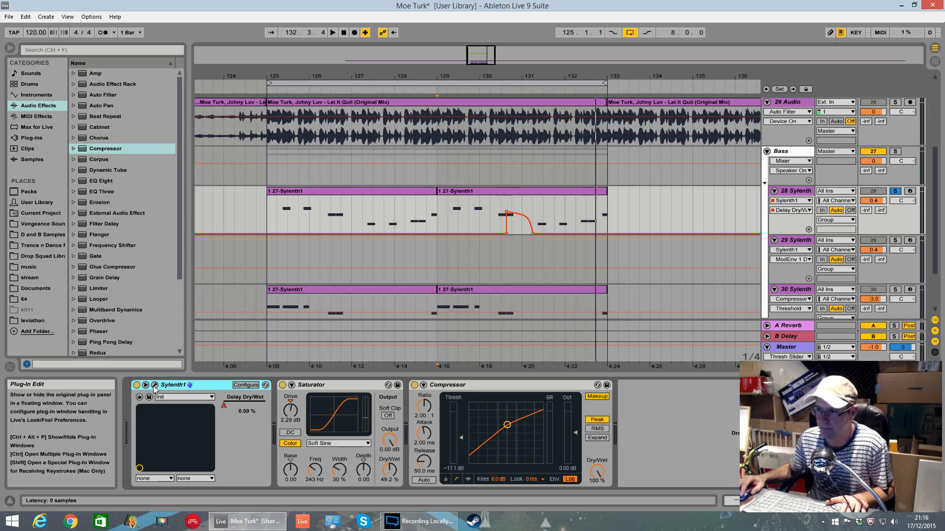
left_click(154, 386)
key("space")
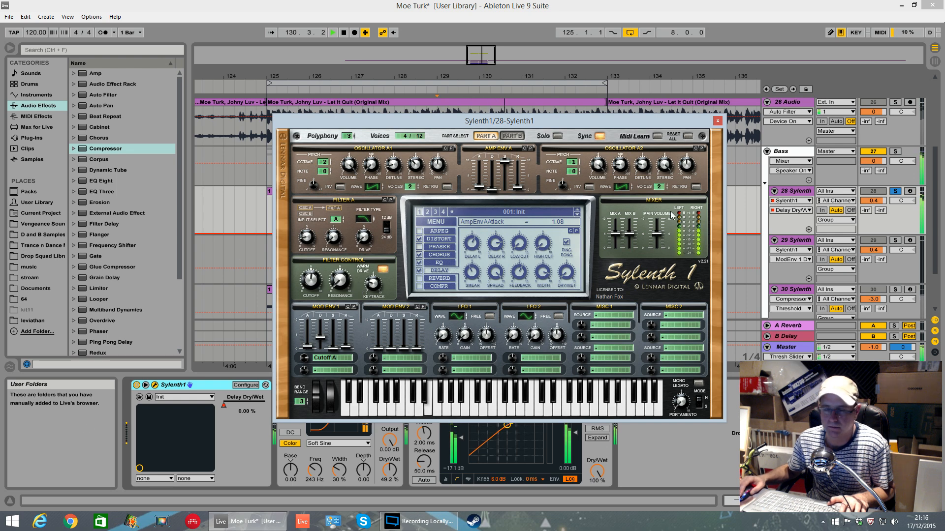
key("space")
left_click_drag(698, 124, 690, 297)
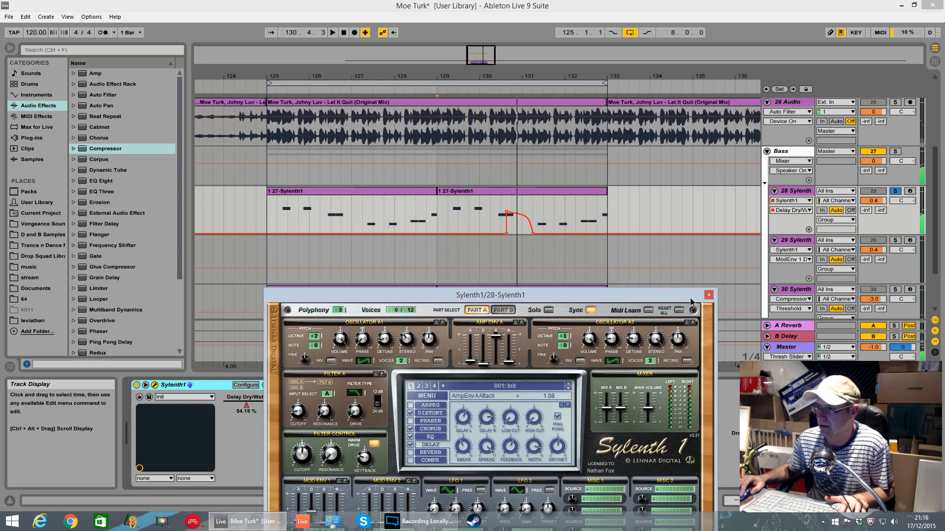
left_click(263, 211)
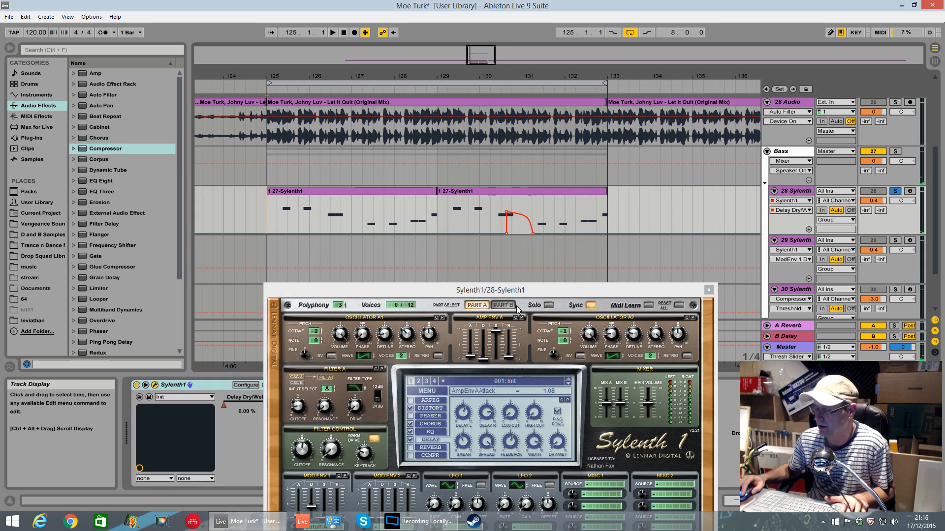
left_click_drag(531, 296, 590, 120)
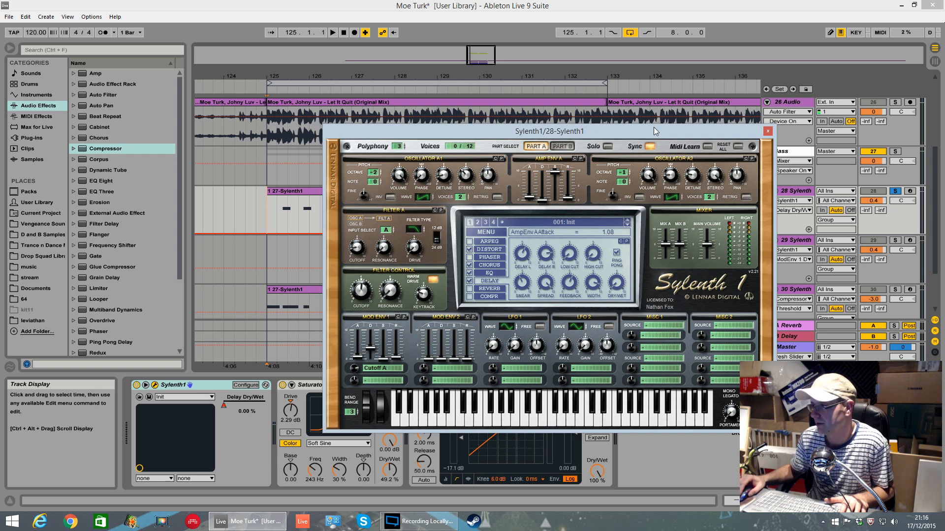
- Close track 28's synth window, solo track 30 instead, and open its Sylenth1 patch
left_click(895, 240)
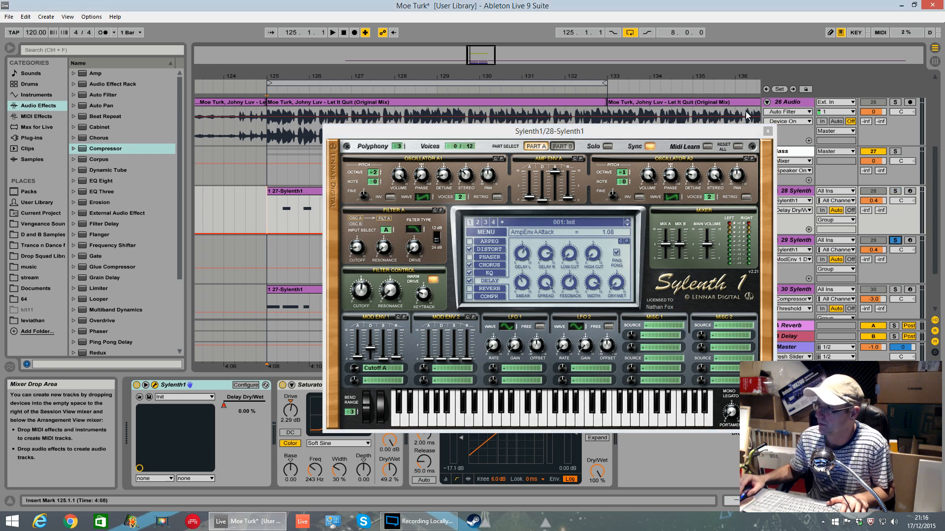
left_click(767, 132)
left_click_drag(0, 195, 0, 196)
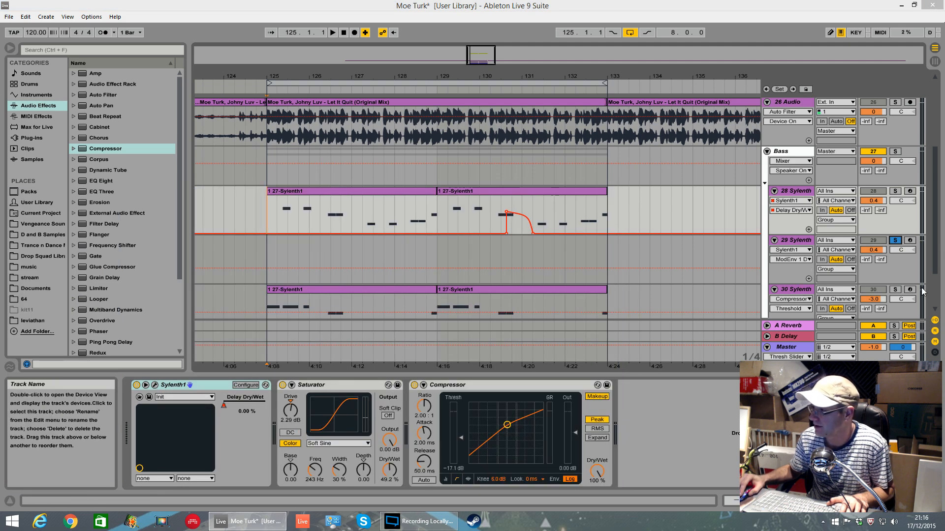
left_click(895, 289)
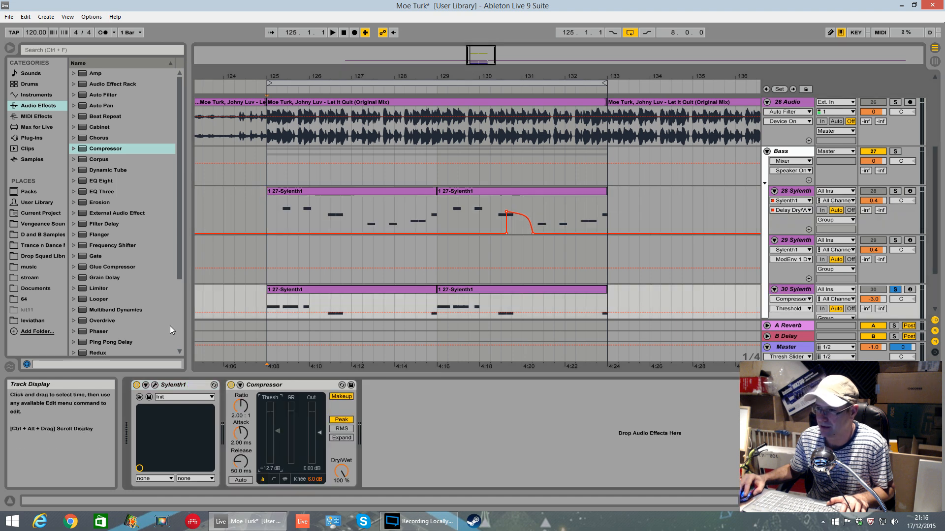
left_click(155, 385)
left_click_drag(591, 198, 535, 138)
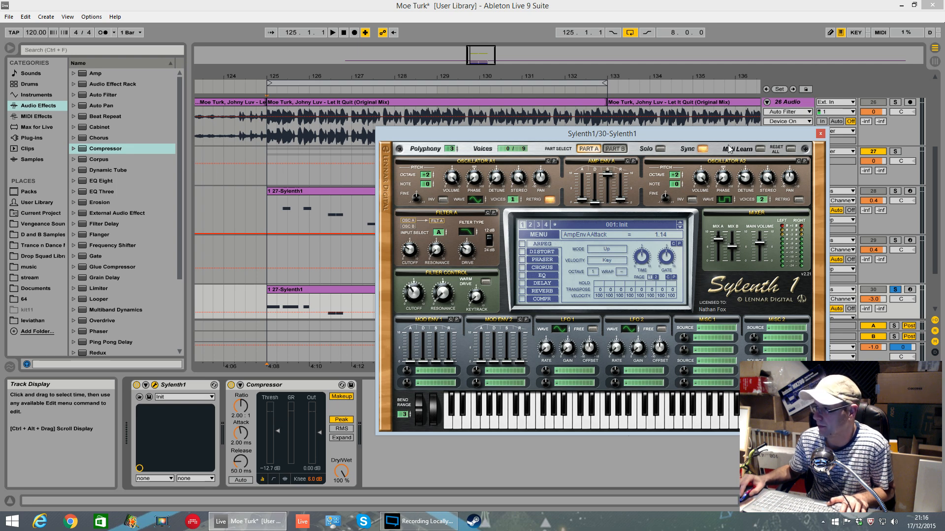
- Play track 30's bass layer from bar 125 with its synth window moved clear of the arrangement
left_click(267, 296)
key("space")
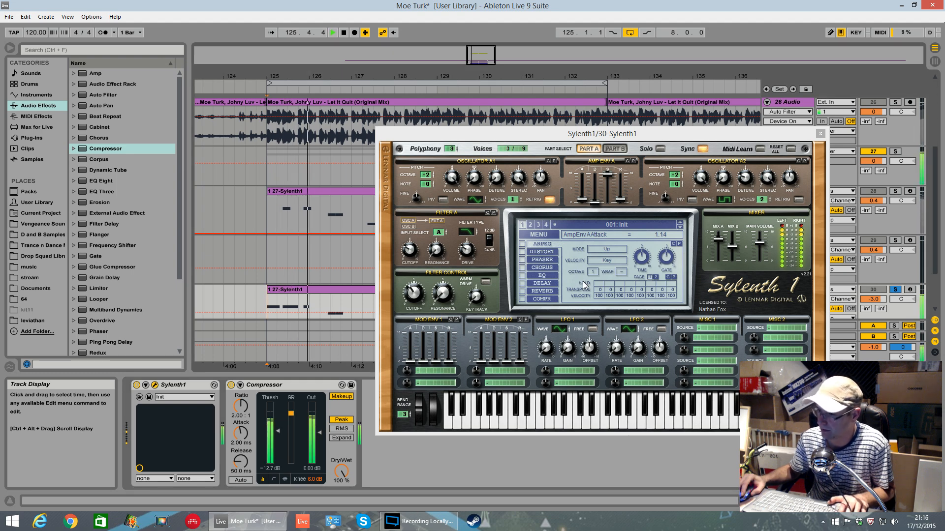
left_click_drag(649, 134, 625, 368)
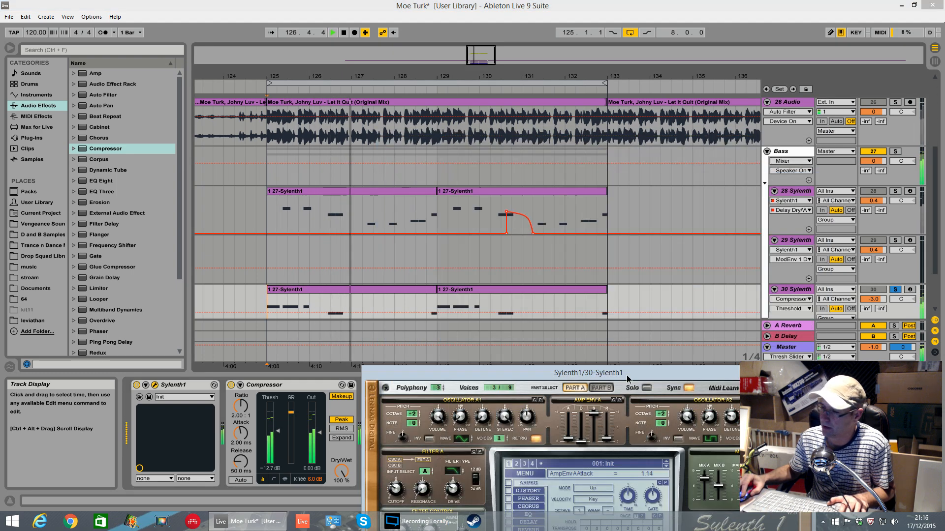
key("space")
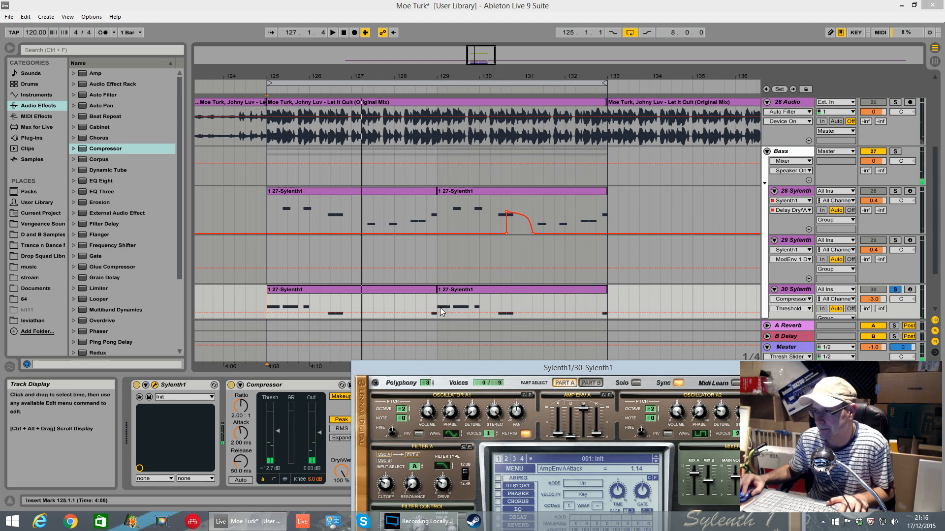
- Solo the whole Bass group, play it from bar 125, and also solo the kick on track 31
left_click(630, 298)
scroll(445, 281, "down", 1)
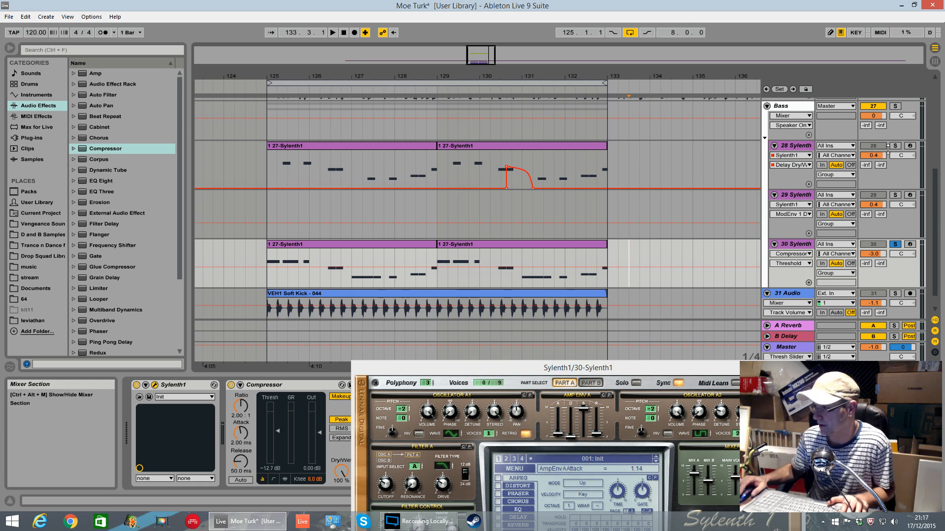
left_click(892, 106)
left_click(282, 214)
key("space")
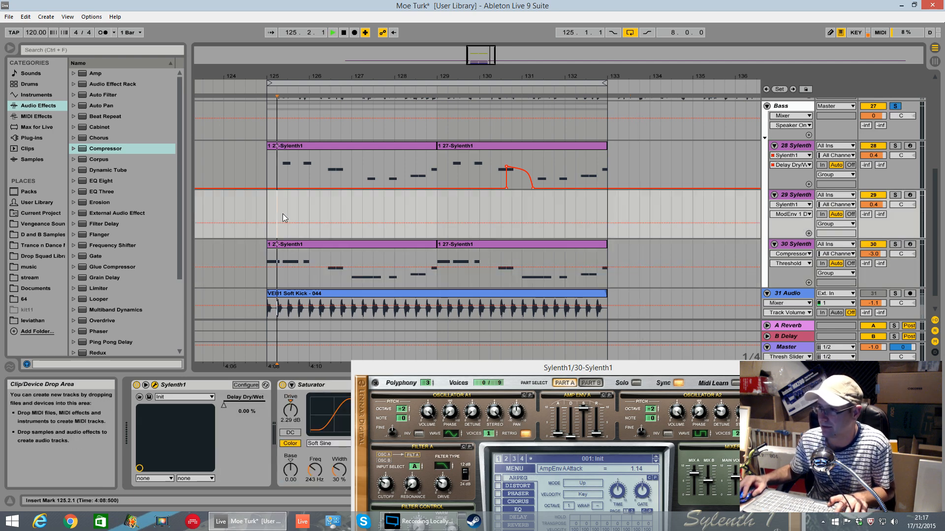
left_click(266, 208)
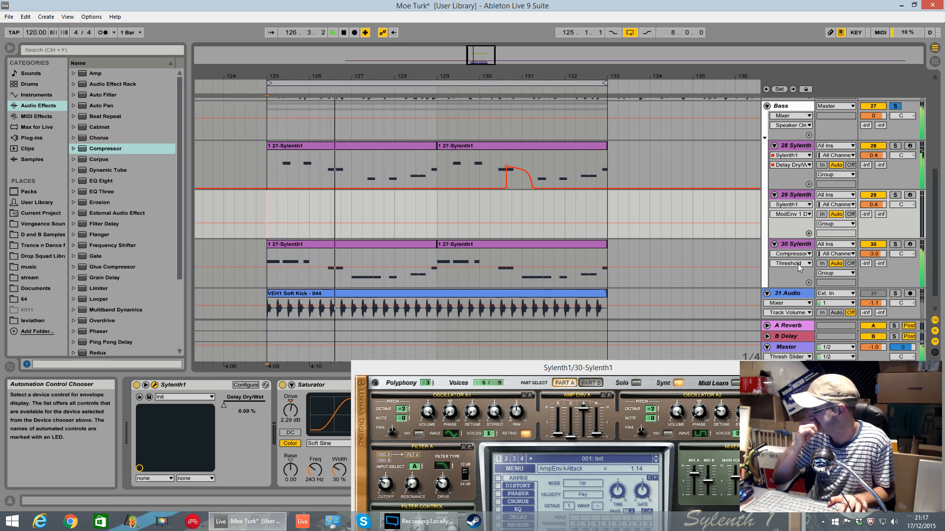
left_click(895, 294)
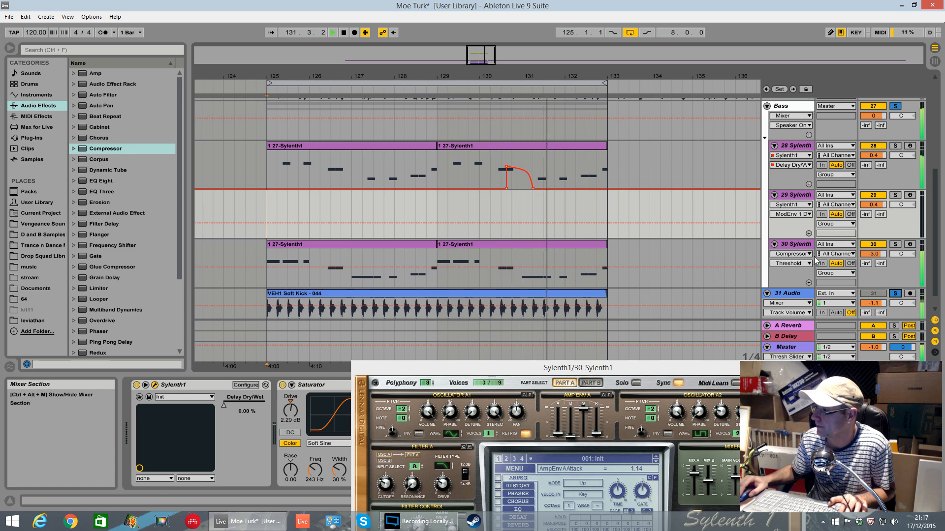
left_click(794, 366)
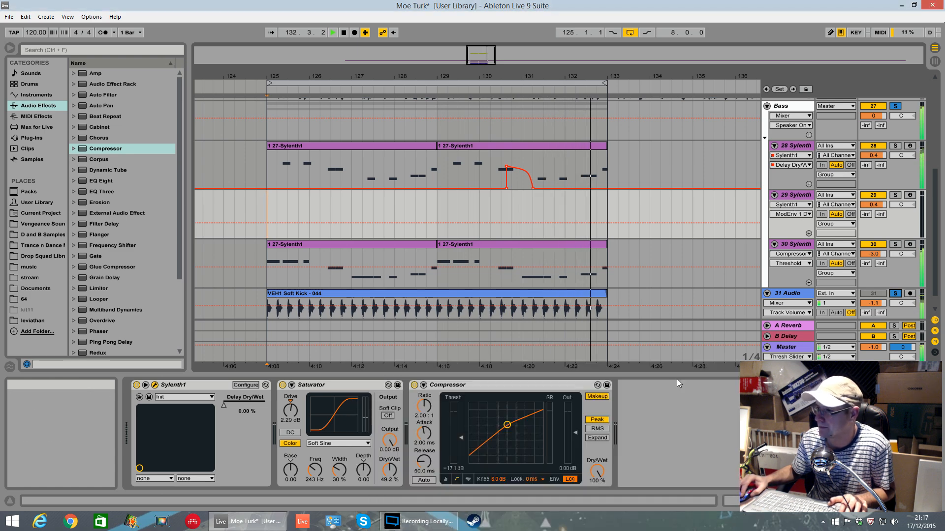
- Stop the group playback, select and solo track 28, and audition its bass layer from bar 125
key("space")
left_click(803, 147)
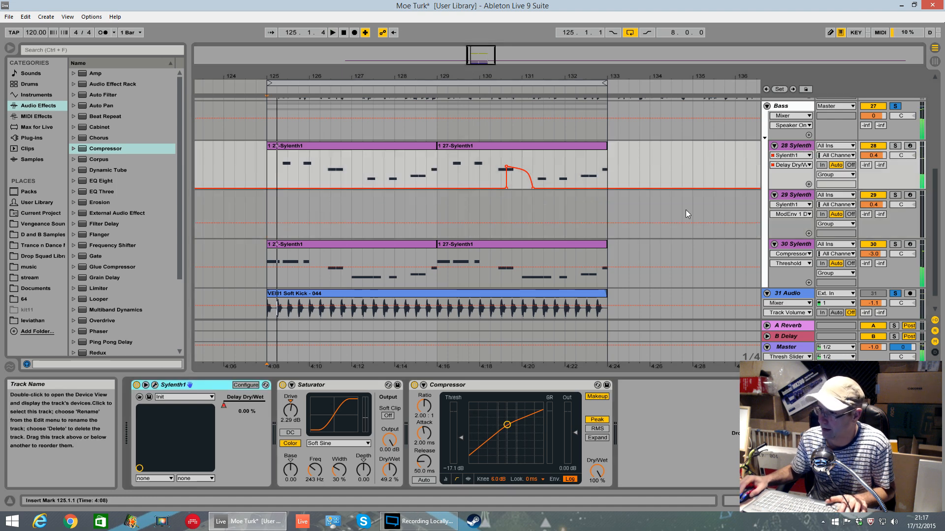
left_click(895, 147)
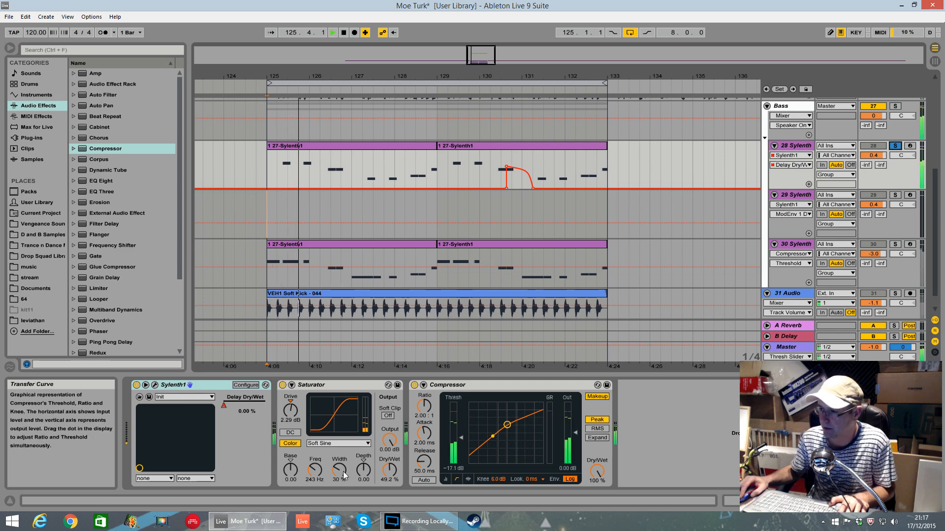
key("space")
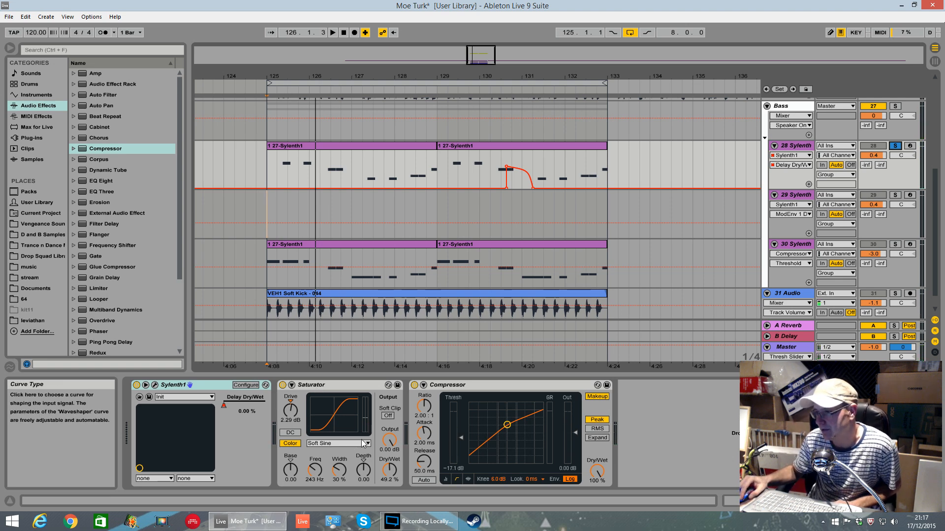
- Review the curve types of track 28's Saturator and audition the layer with the Saturator bypassed and re-enabled
left_click(351, 444)
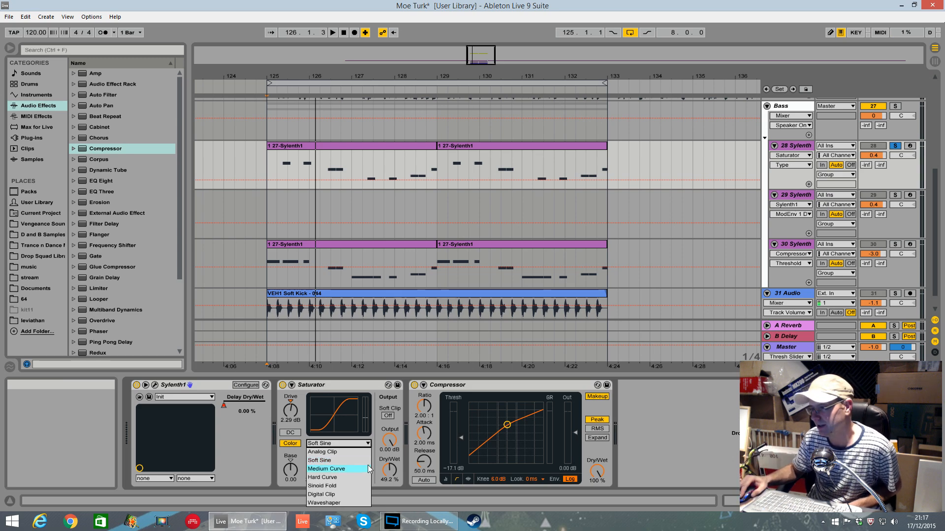
left_click(696, 429)
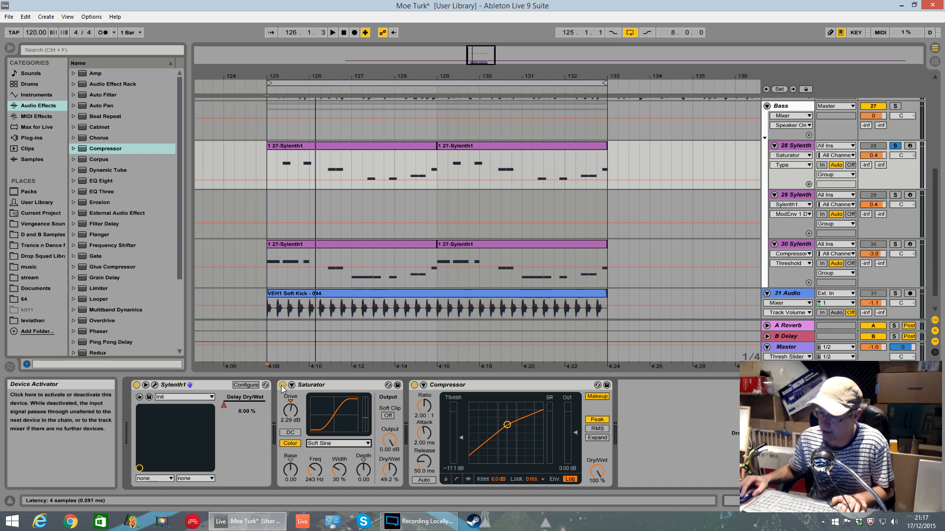
key("space")
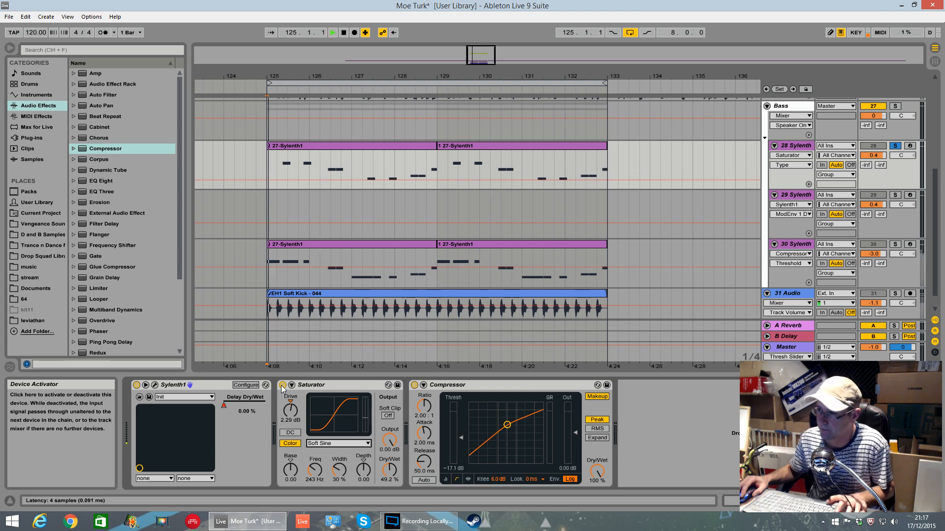
left_click(282, 386)
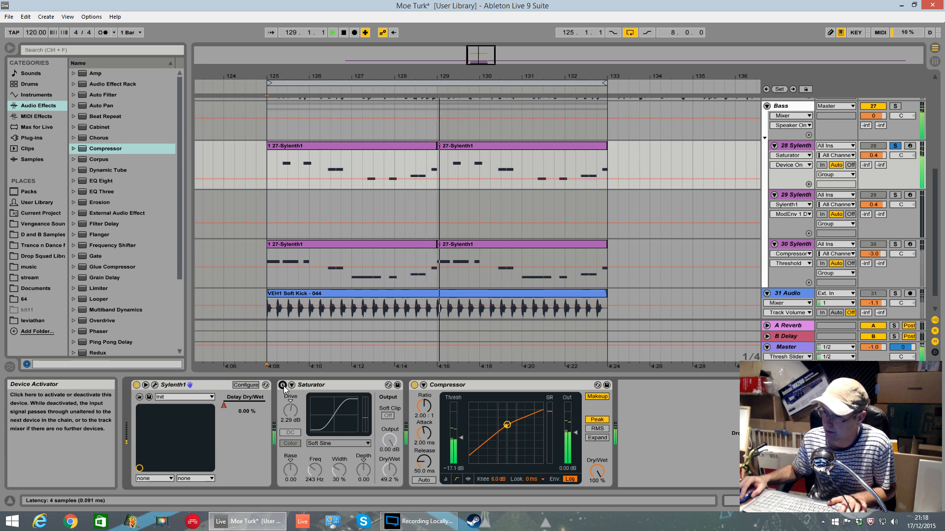
left_click(284, 387)
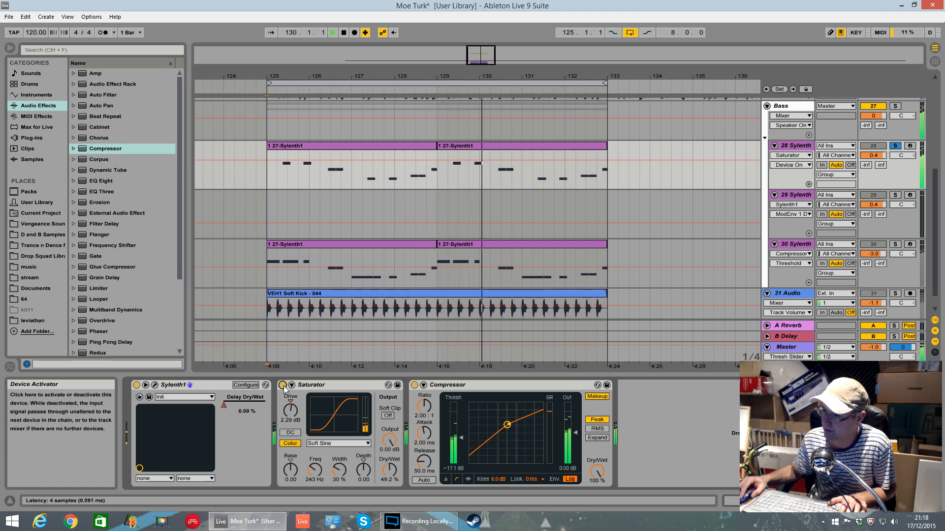
key("space")
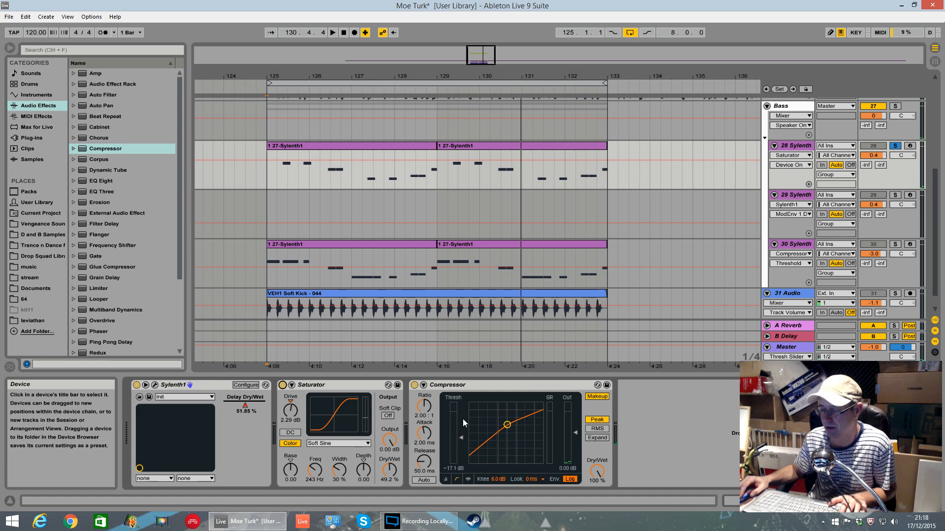
key("space")
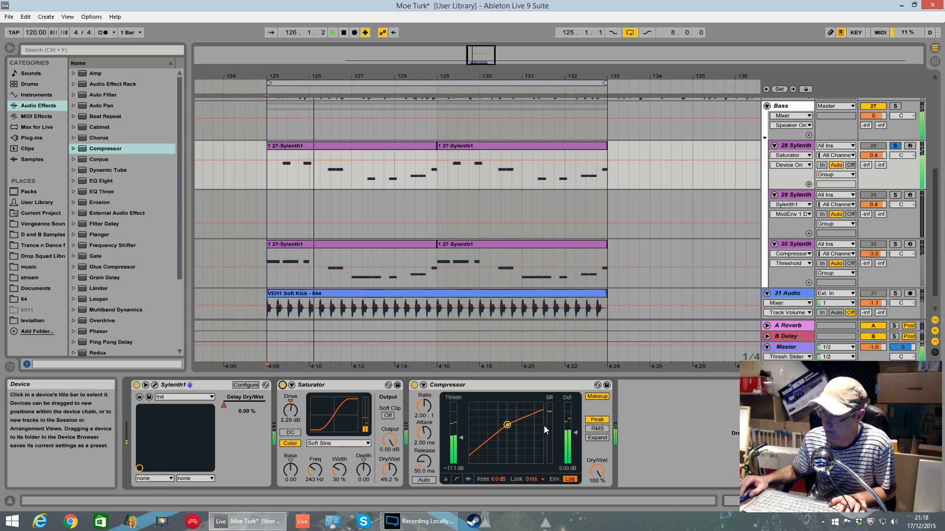
key("space")
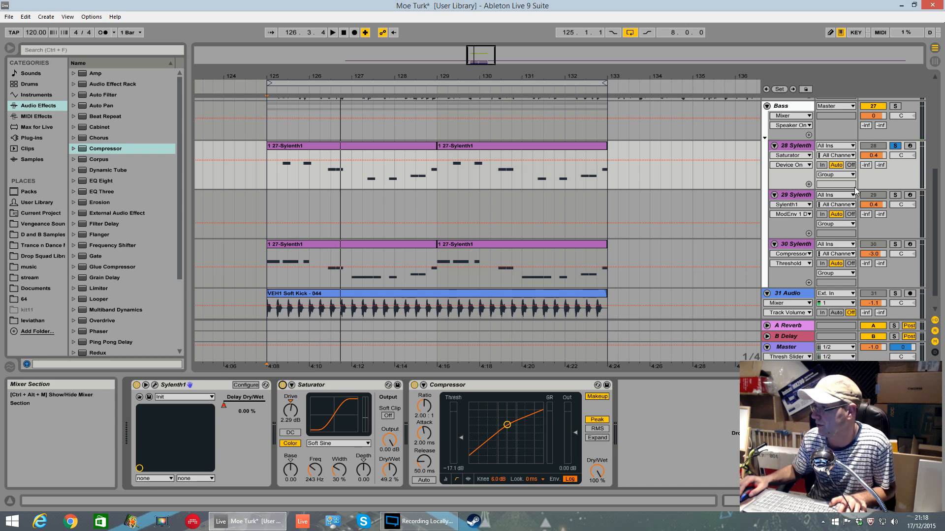
- Solo track 30, add an EQ Eight after its Compressor, and lower the high-cut band to about 102 Hz during playback
left_click(896, 244)
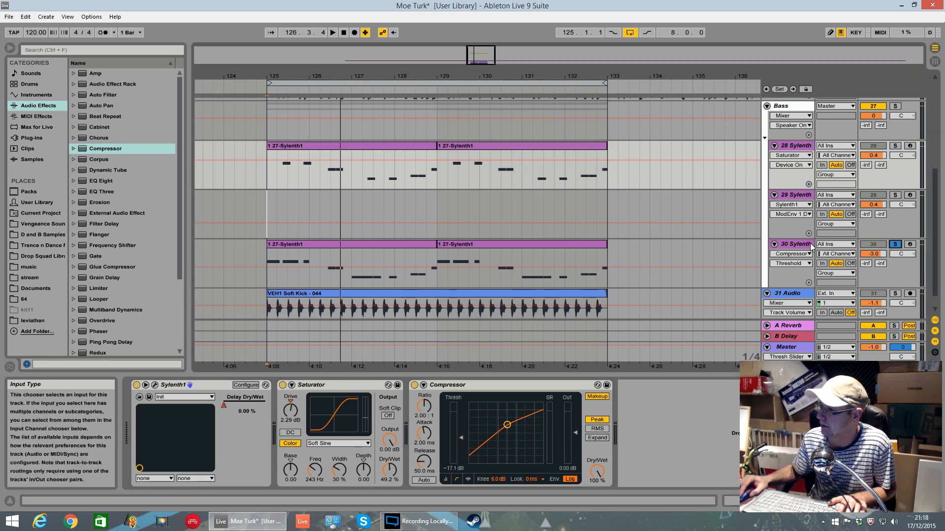
left_click(811, 247)
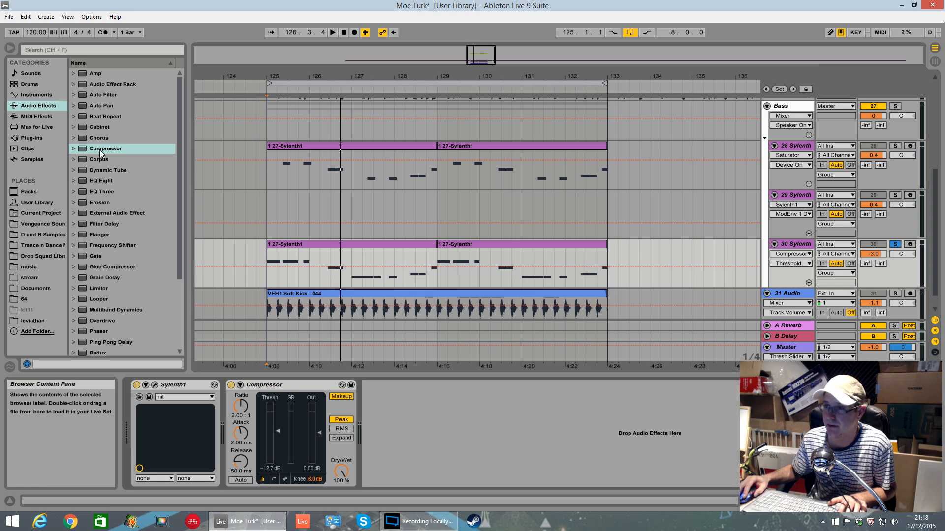
double_click(108, 181)
key("space")
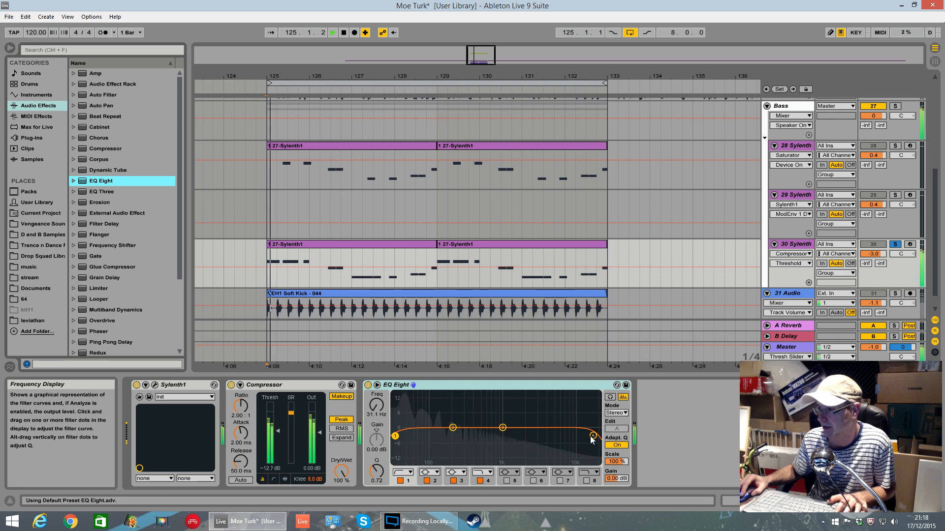
left_click_drag(593, 436, 432, 435)
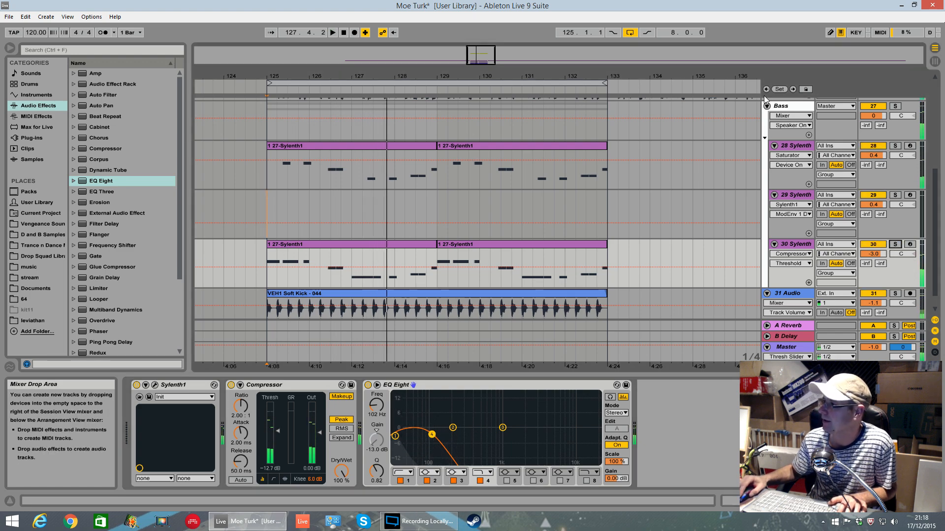
- Try a second Glue Compressor with the Bass - low extender preset on the Bass group, and delete that duplicate
left_click(793, 104)
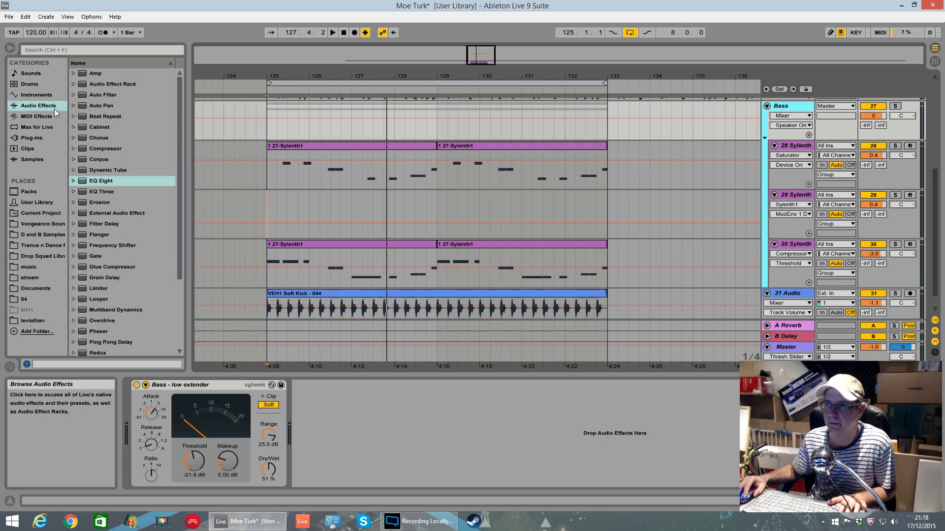
left_click(108, 266)
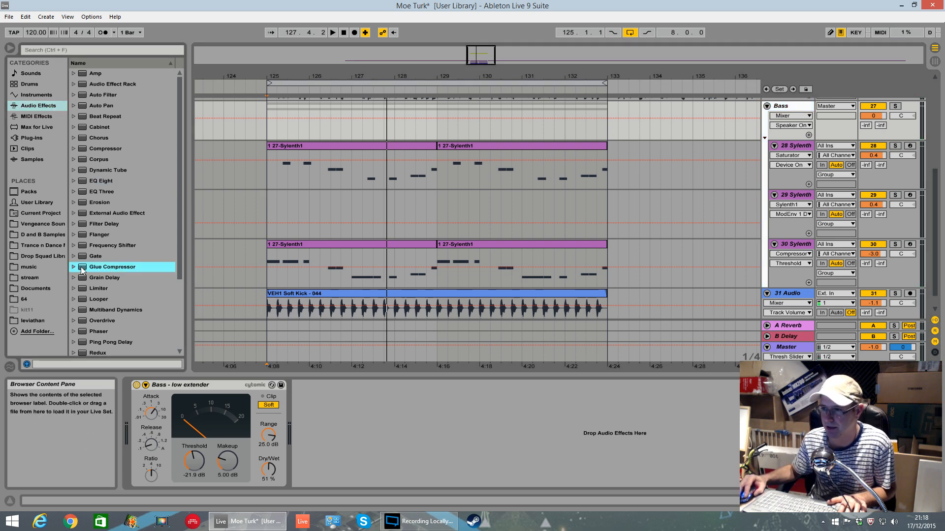
key("Right")
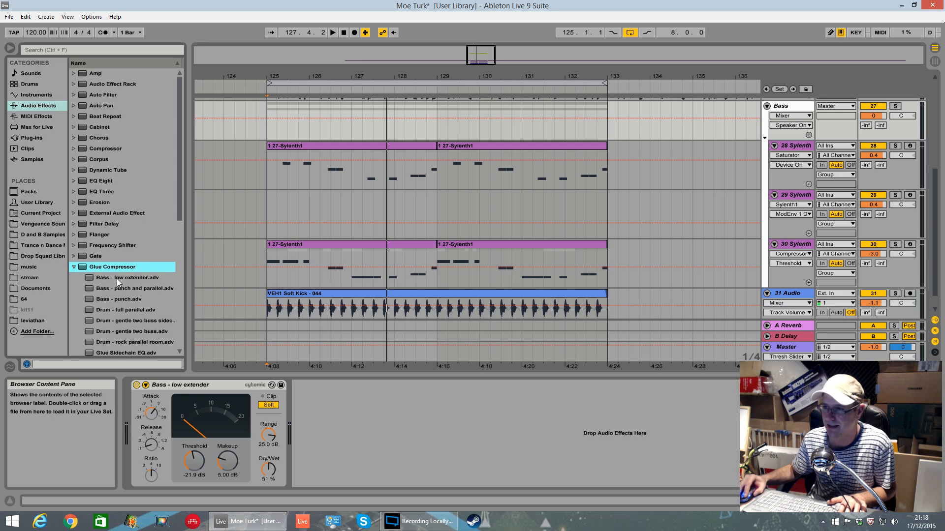
left_click_drag(118, 279, 135, 288)
left_click_drag(374, 435, 375, 436)
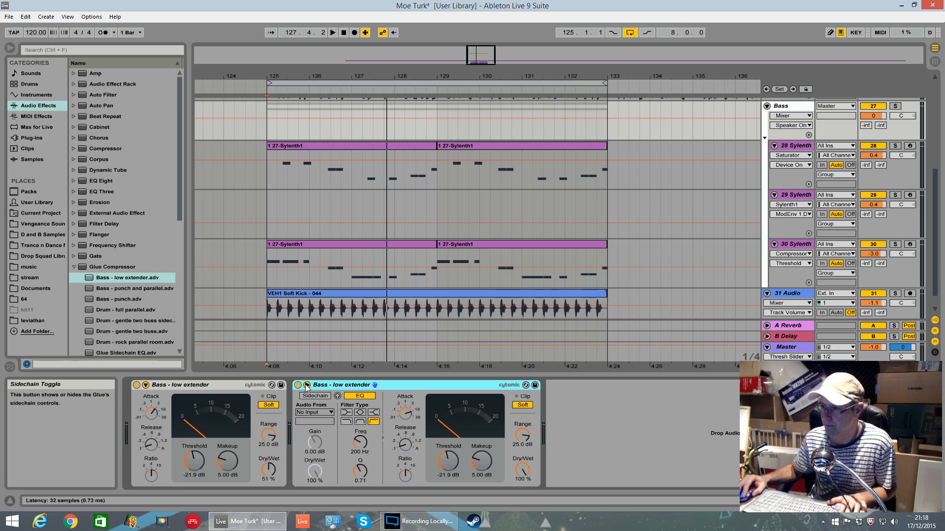
left_click(383, 437)
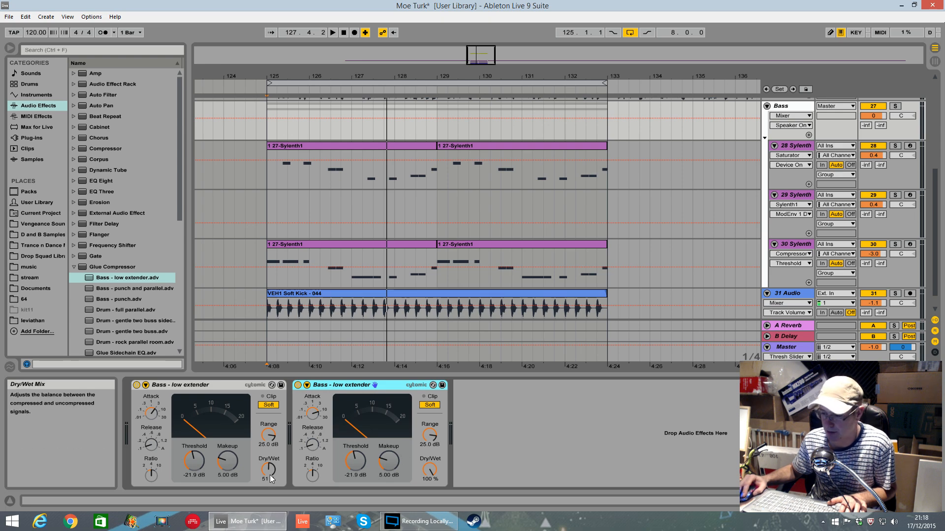
right_click(332, 386)
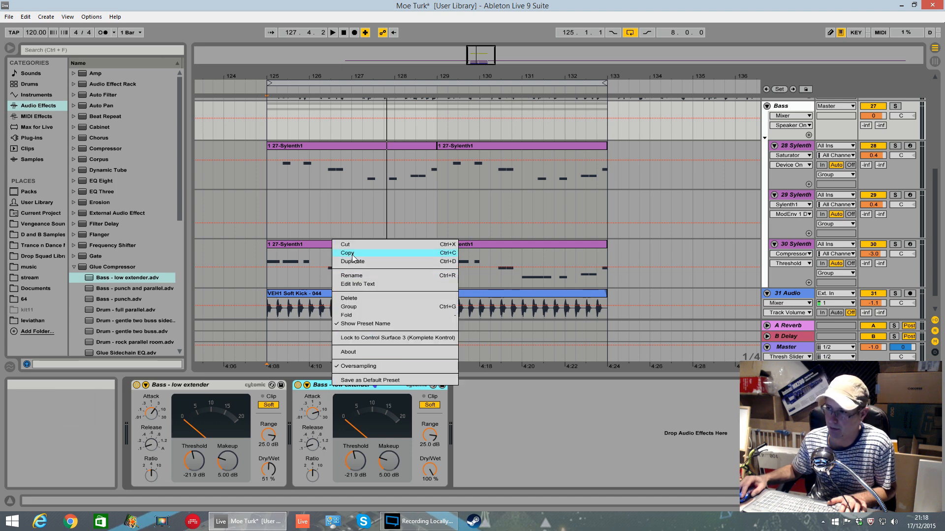
left_click(356, 299)
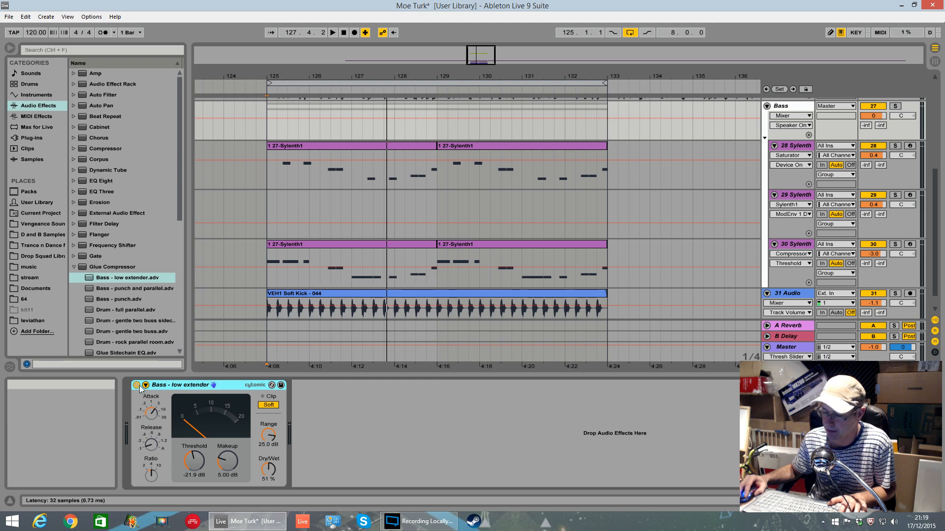
- Solo the Bass group and compare its sound with the low extender compressor bypassed and re-enabled
left_click(895, 106)
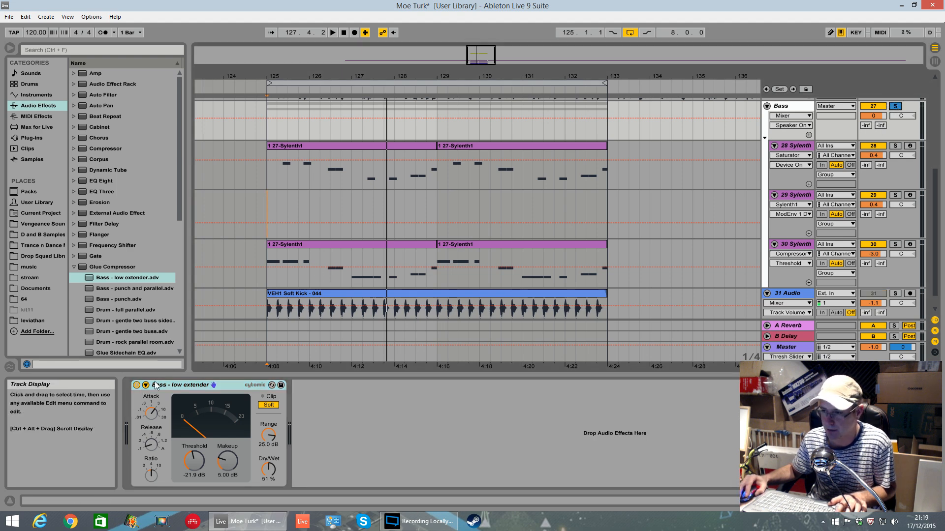
key("space")
left_click(137, 385)
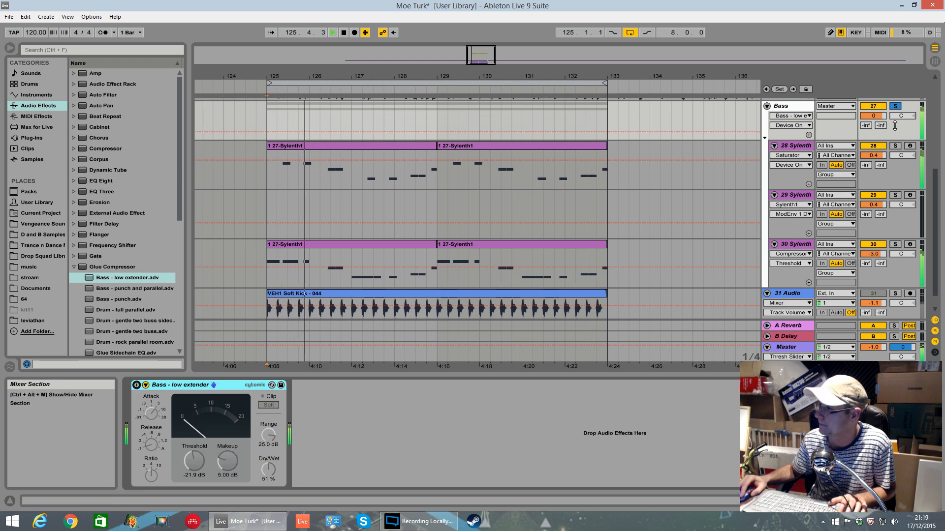
left_click(136, 385)
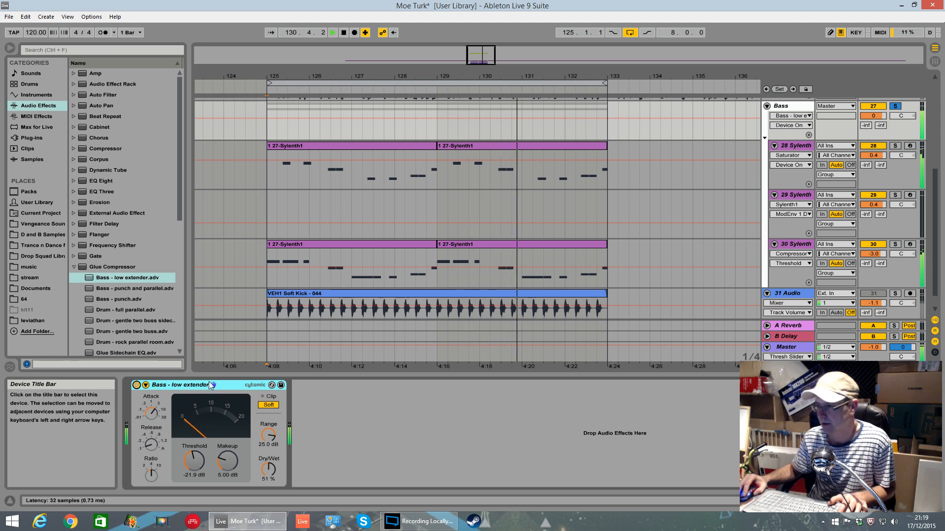
left_click(894, 106)
- Unfold the Drums group and audition the Claps track soloed from bar 125, clearing the solo after listening
scroll(749, 181, "up", 3)
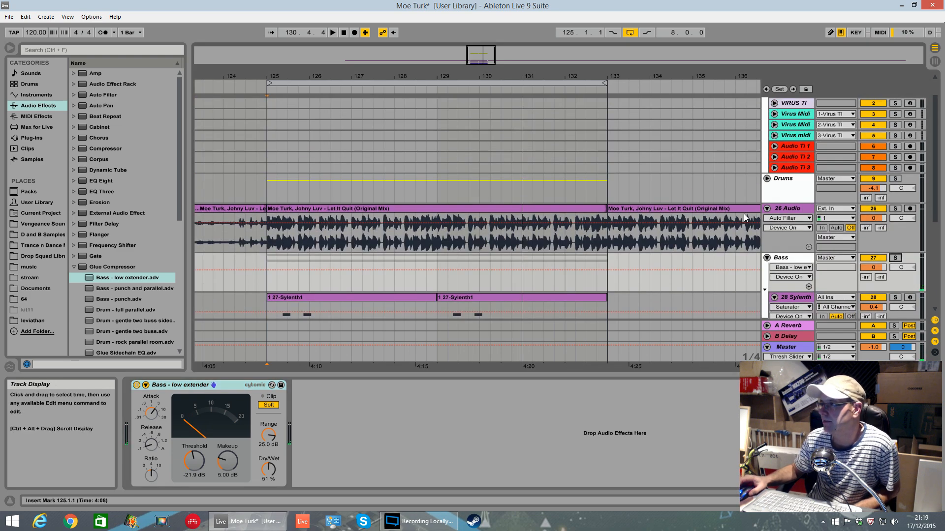
left_click(766, 179)
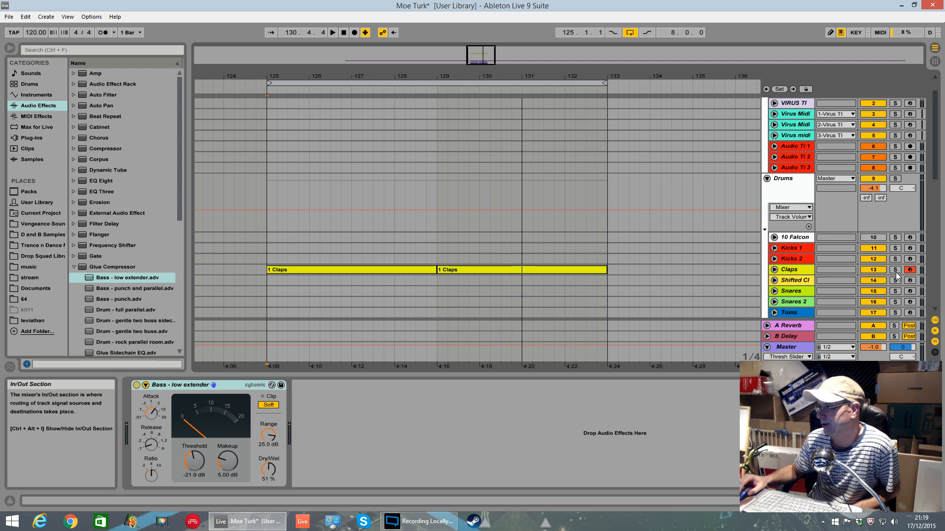
left_click(894, 270)
key("space")
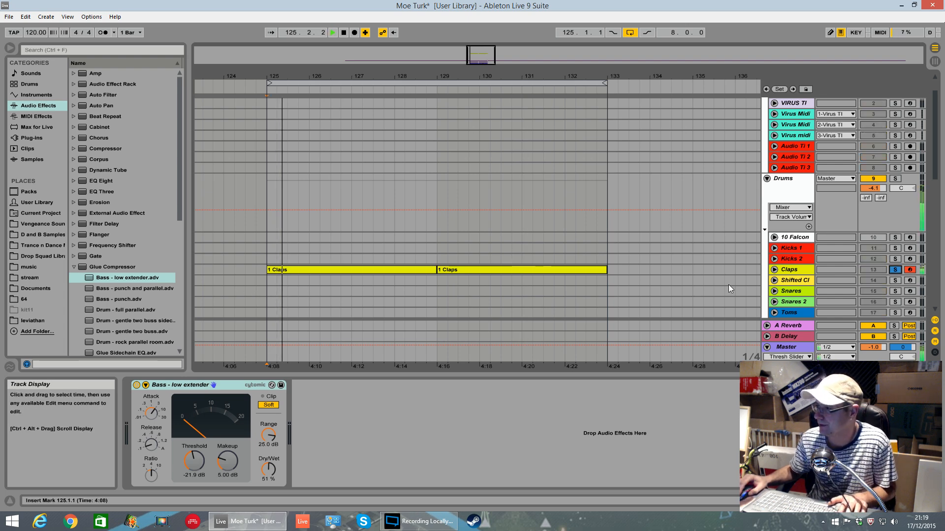
key("space")
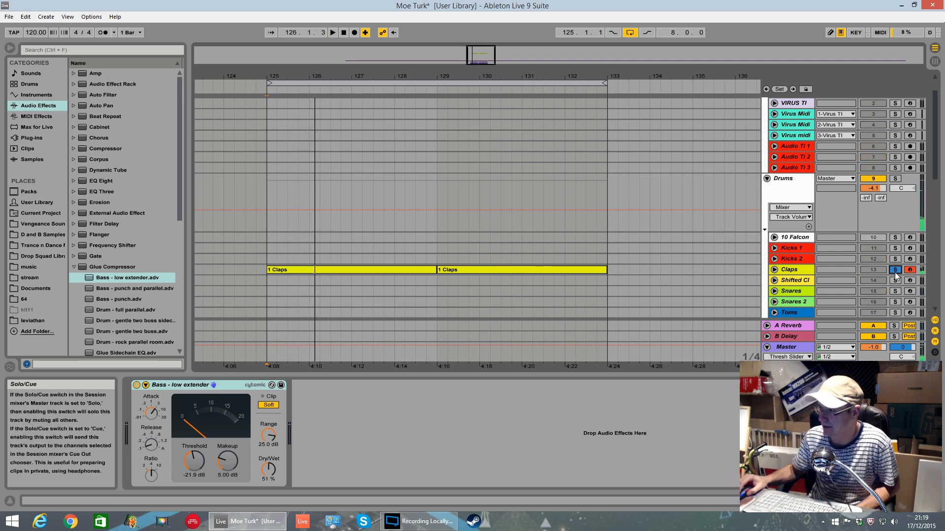
left_click(895, 270)
scroll(669, 238, "down", 5)
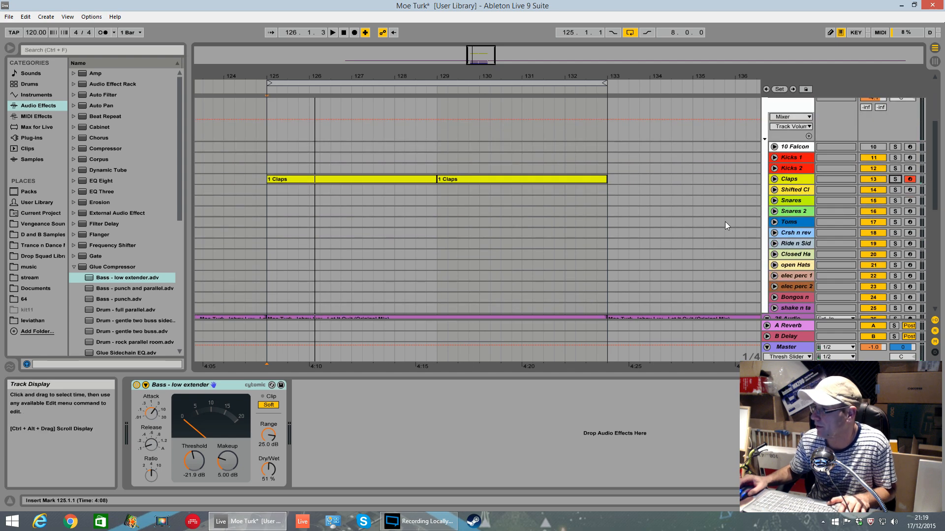
scroll(758, 187, "down", 10)
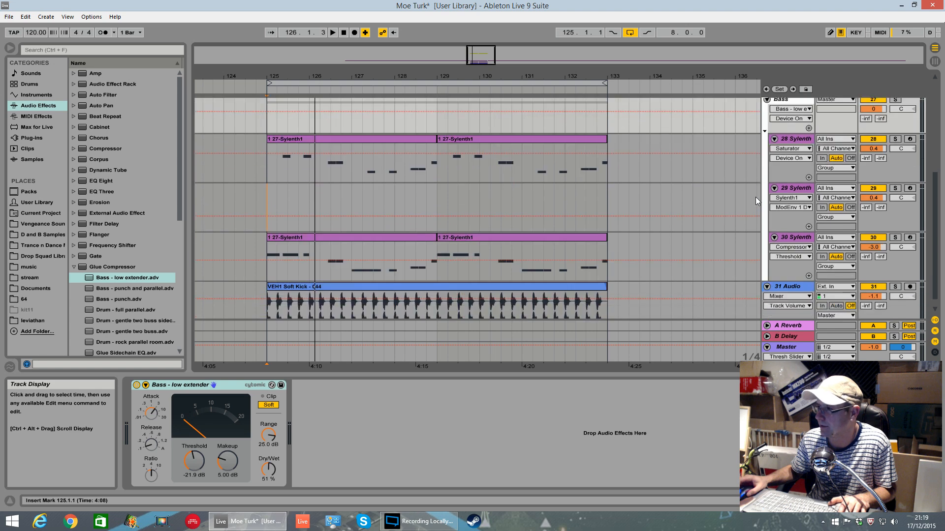
- Inspect the C6 Stereo multiband compressor settings on the Master track and close the plug-in window
left_click(795, 347)
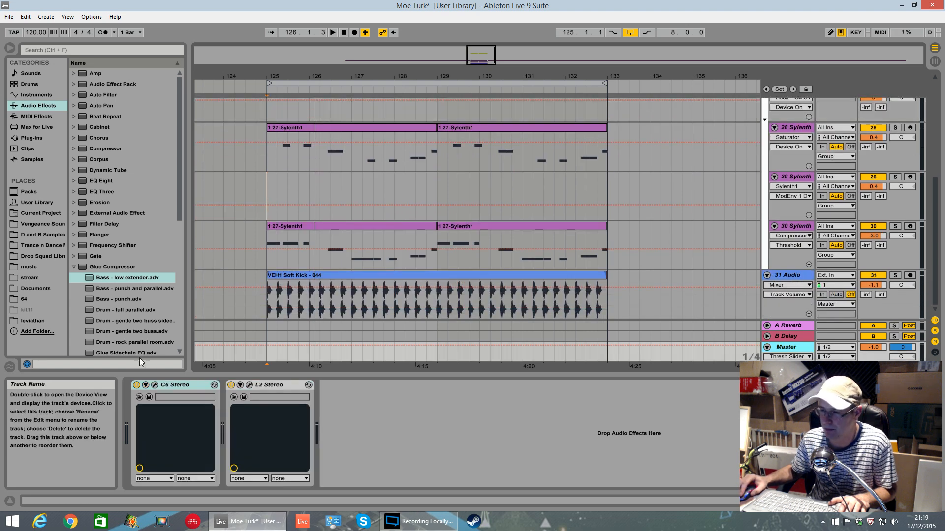
left_click(155, 385)
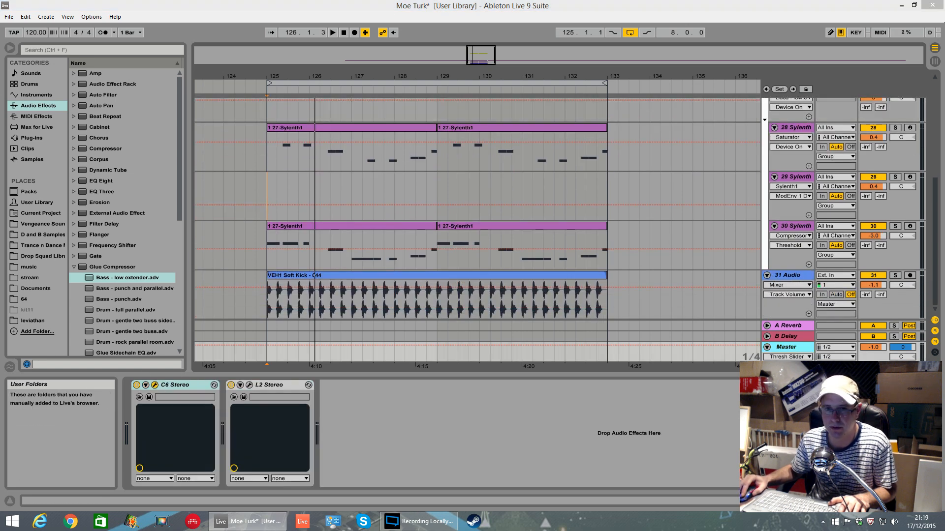
left_click_drag(241, 231, 340, 220)
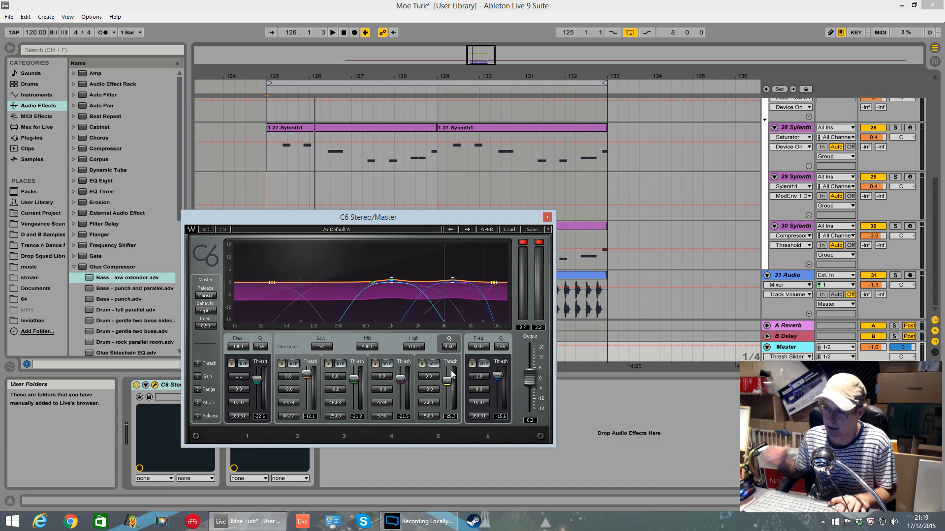
left_click(547, 217)
- Return to the reference song on track 26 with the insert marker at 134.4.1
left_click(681, 211)
scroll(690, 205, "up", 4)
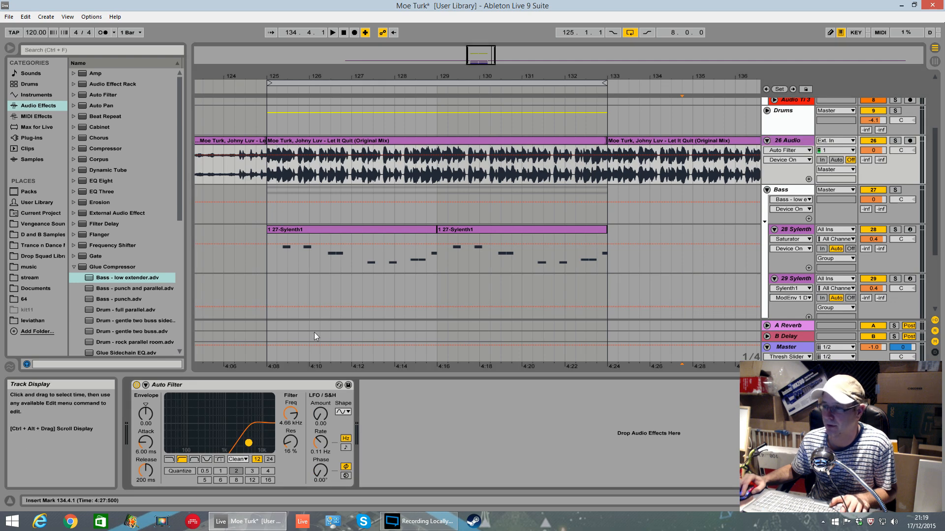
- Play the arrangement from bar 125 and audition the Bass group soloed, clearing the solo before stopping playback
left_click(276, 194)
key("space")
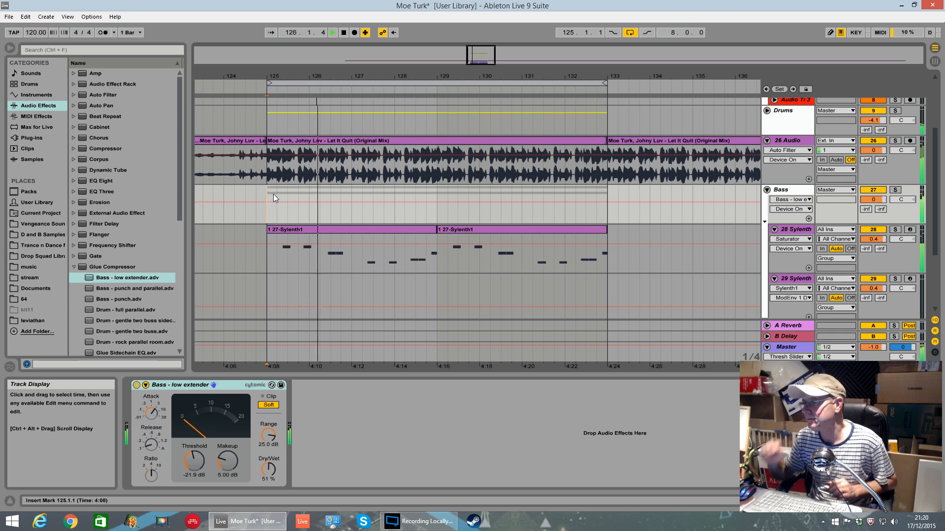
left_click(896, 191)
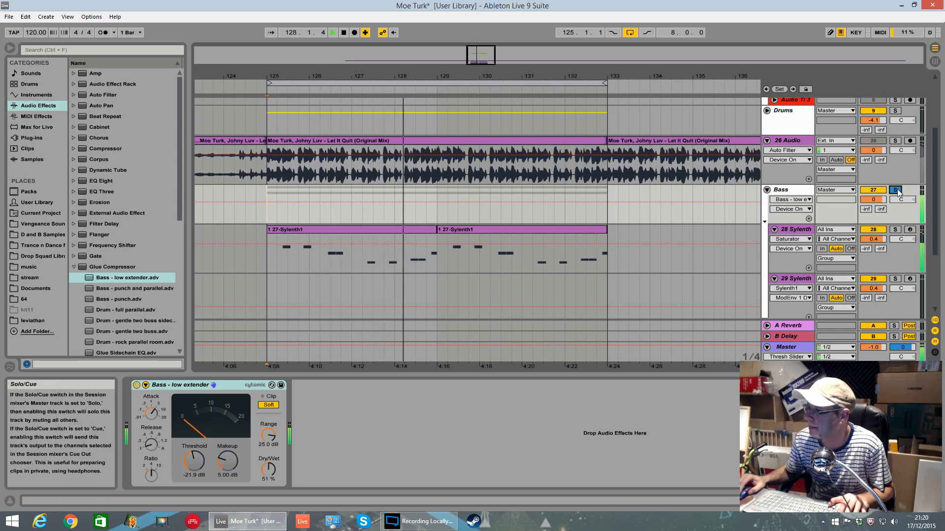
left_click(896, 190)
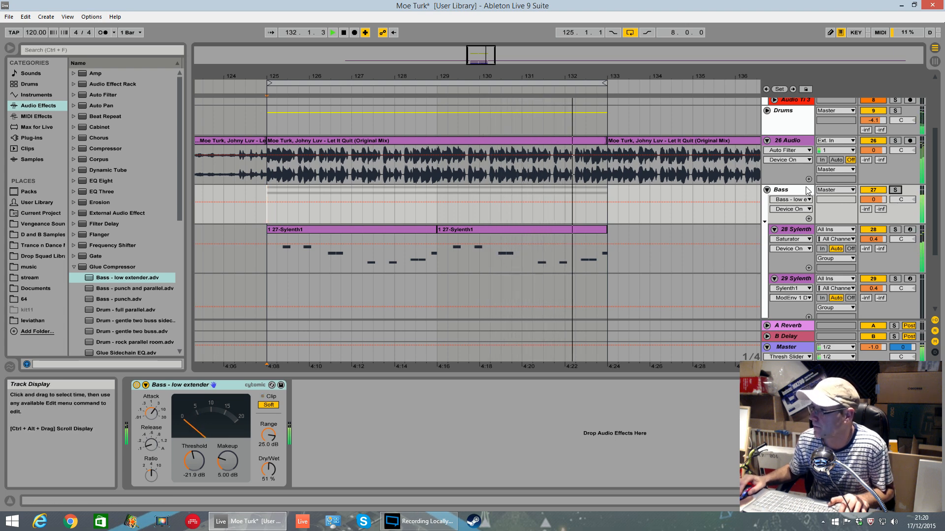
key("space")
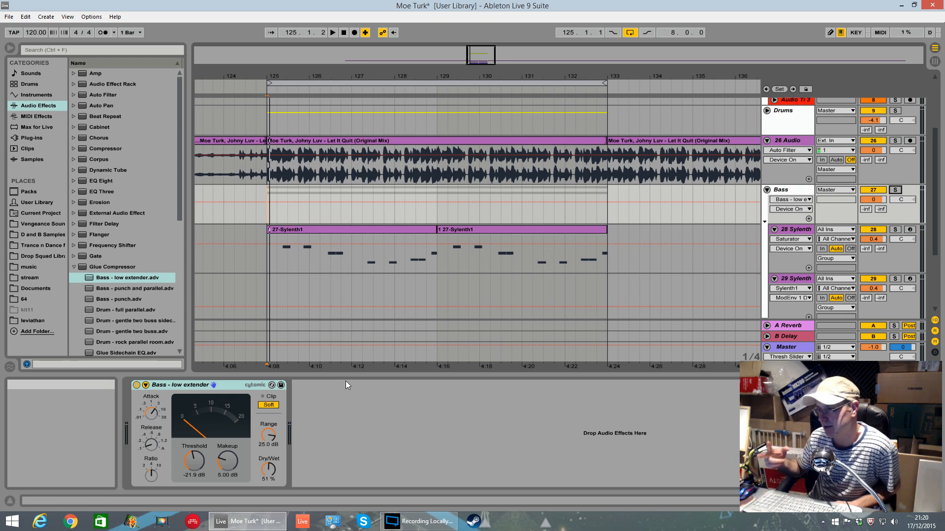
- Open the Sylenth1 instrument of track 28 and place its plug-in window clear of the device chain
key("Down")
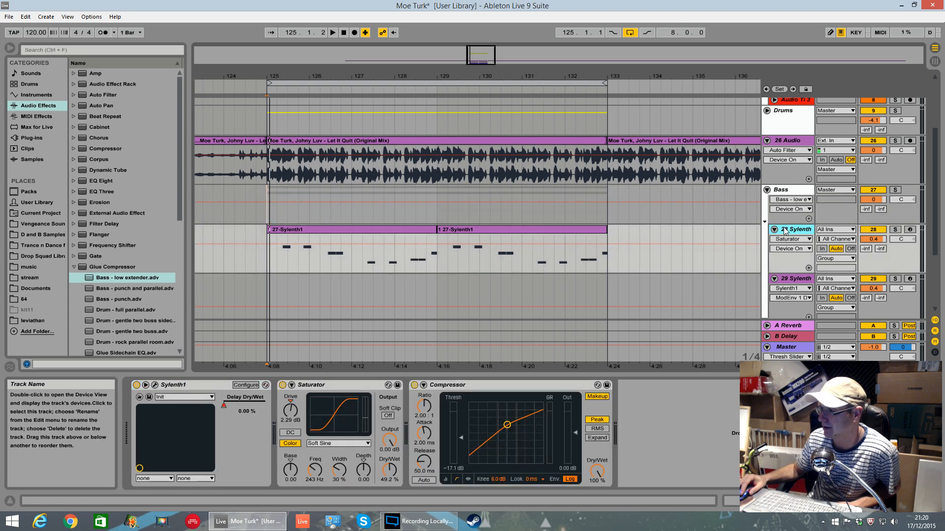
left_click(155, 386)
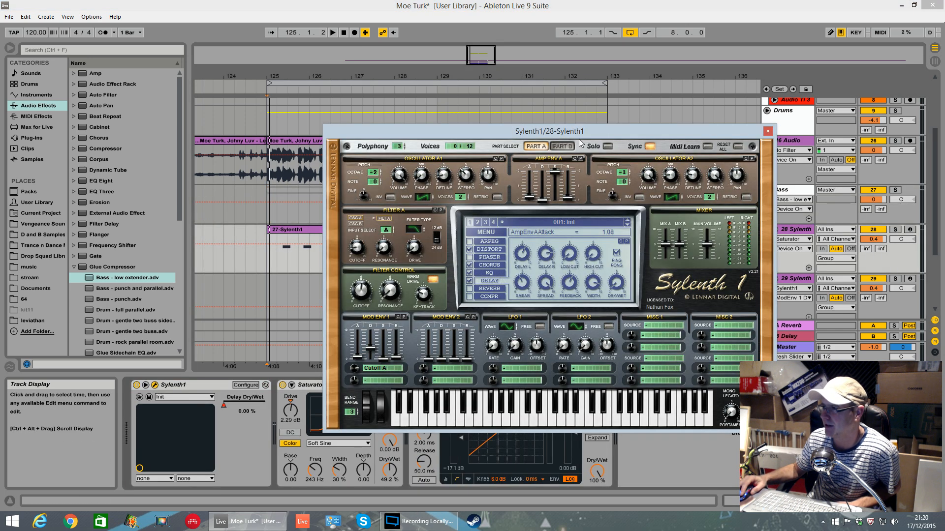
left_click_drag(587, 134, 519, 72)
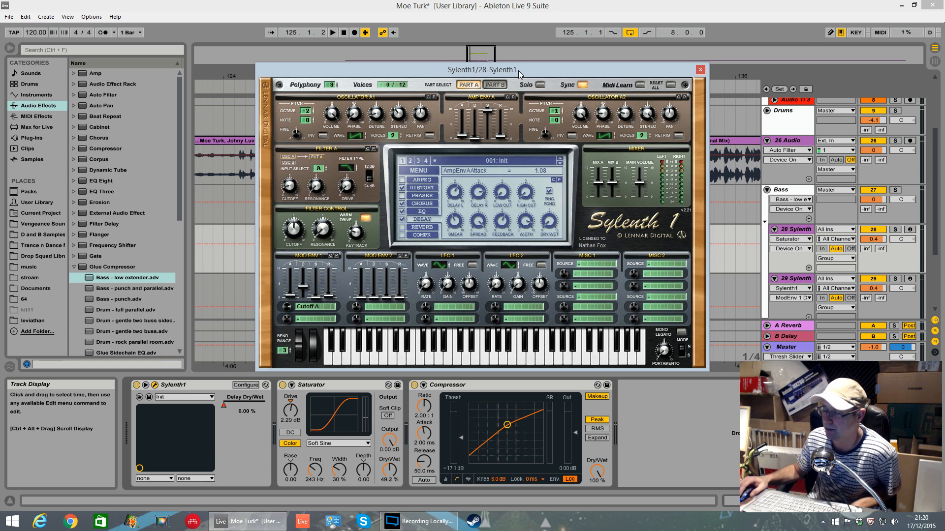
mouse_move(518, 70)
left_mouse_down()
mouse_move(467, 274)
mouse_move(521, 507)
mouse_move(528, 220)
mouse_move(483, 232)
mouse_move(634, 213)
mouse_move(538, 63)
mouse_move(516, 73)
left_mouse_up()
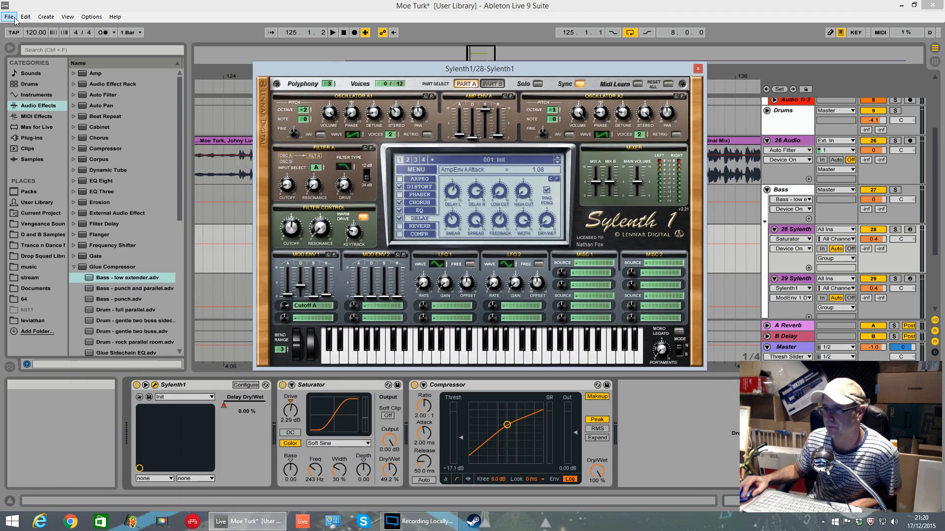